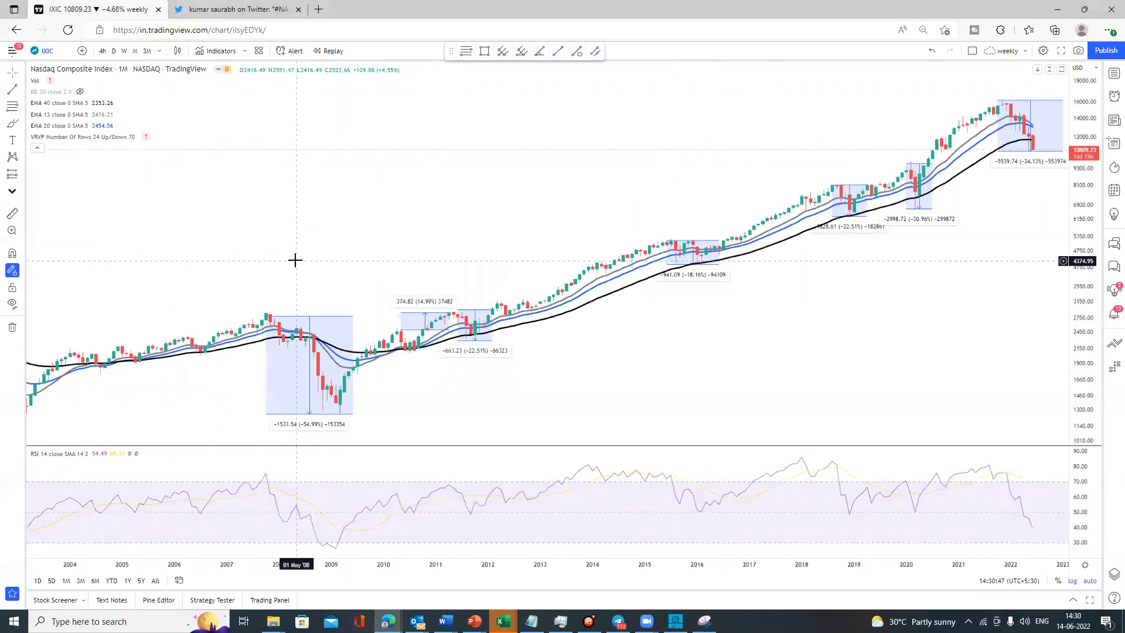
# Step: Zoom the monthly IXIC chart out over the measured 2008–2022 drawdown boxes
pyautogui.scroll(-5, 291, 234)
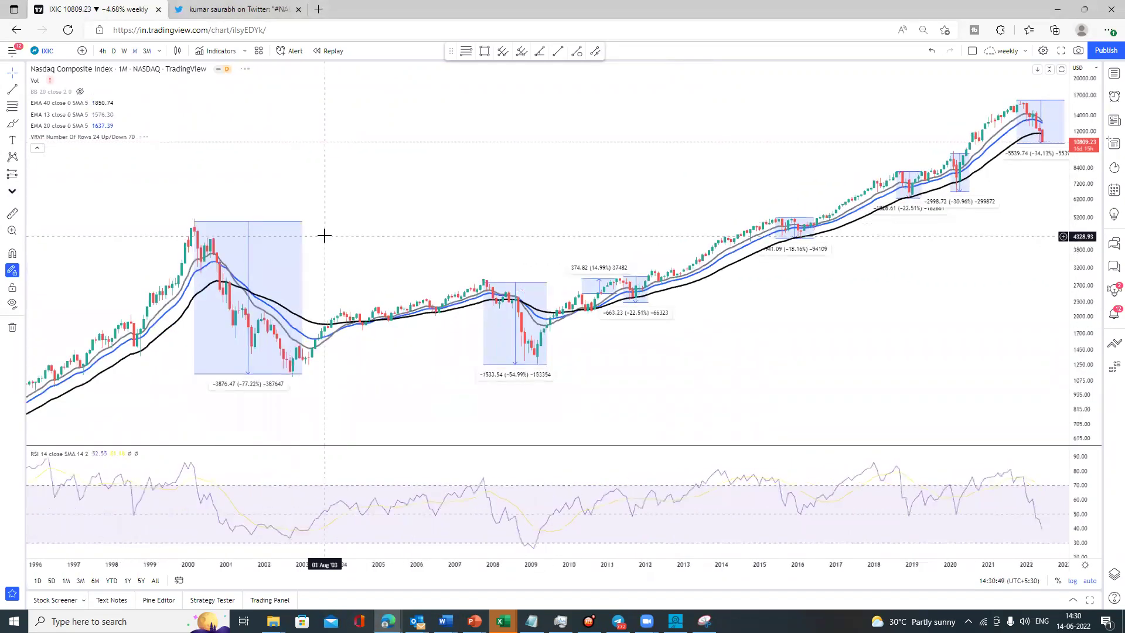
# Step: Zoom out to the full history back to 1974 and select the up-chevron icon
pyautogui.scroll(-2, 328, 236)
pyautogui.scroll(-2, 331, 238)
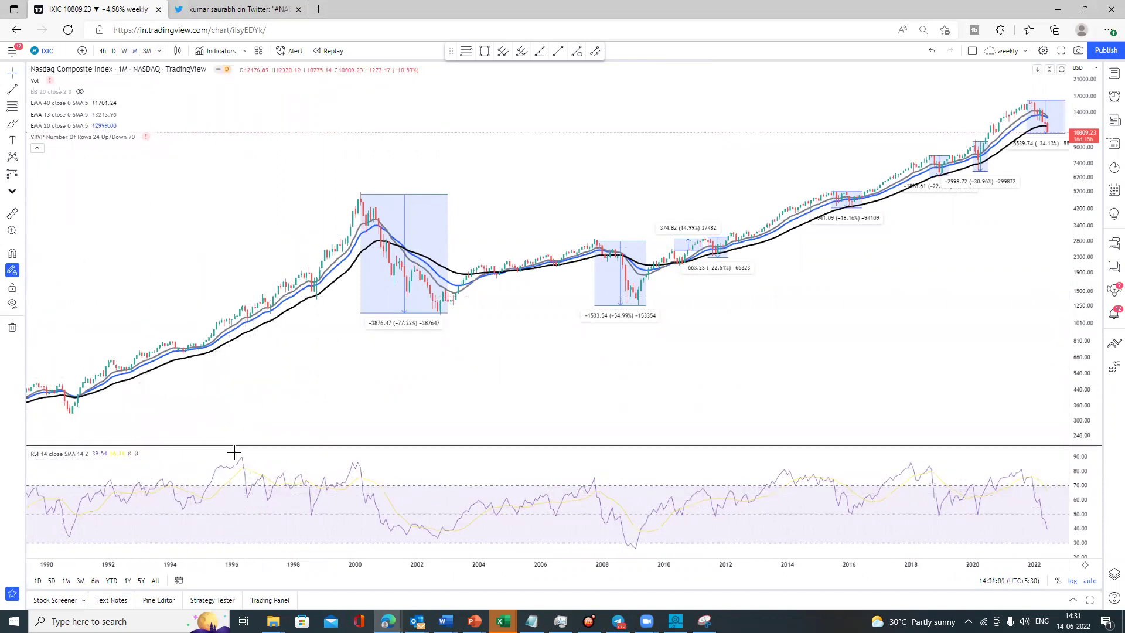
pyautogui.click(23, 195)
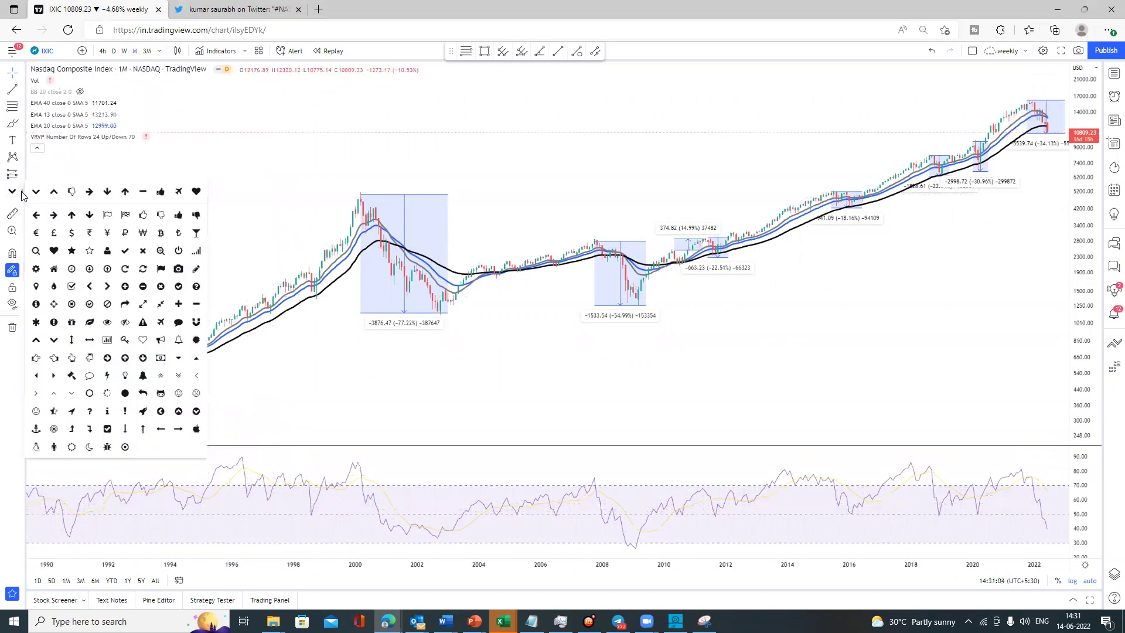
pyautogui.click(54, 194)
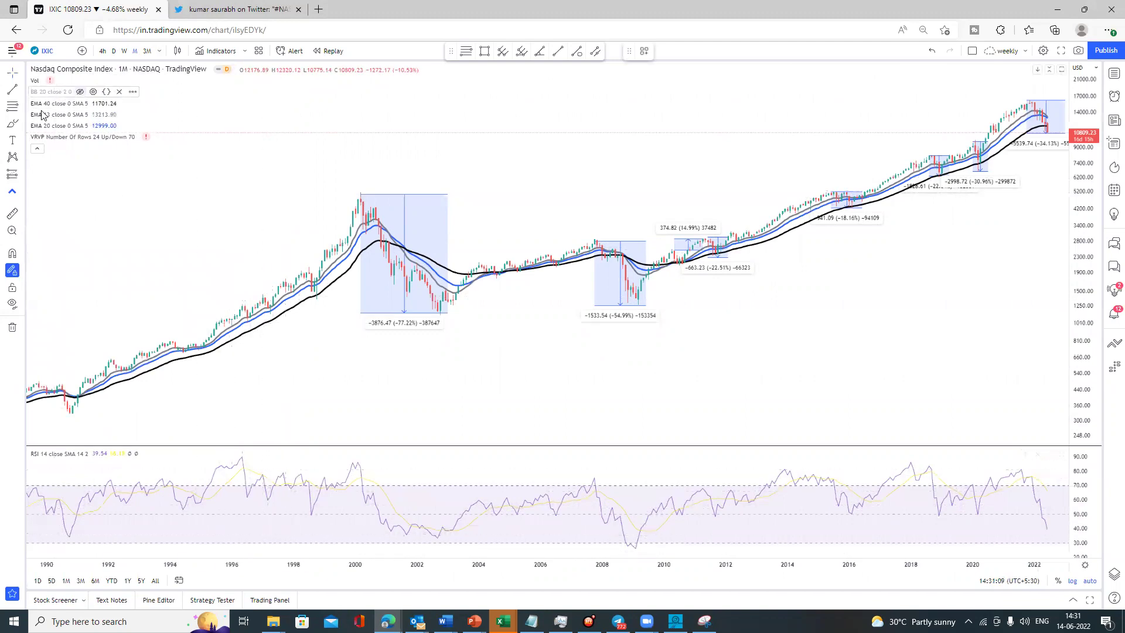
pyautogui.click(22, 195)
pyautogui.scroll(-3, 311, 239)
pyautogui.scroll(-4, 312, 239)
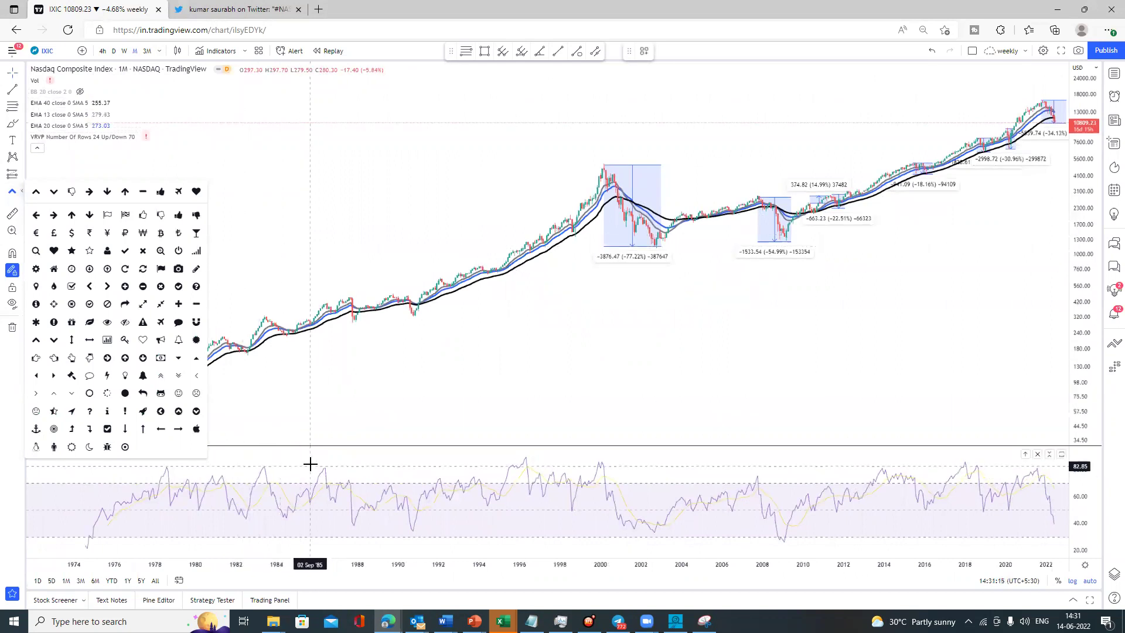
pyautogui.click(37, 192)
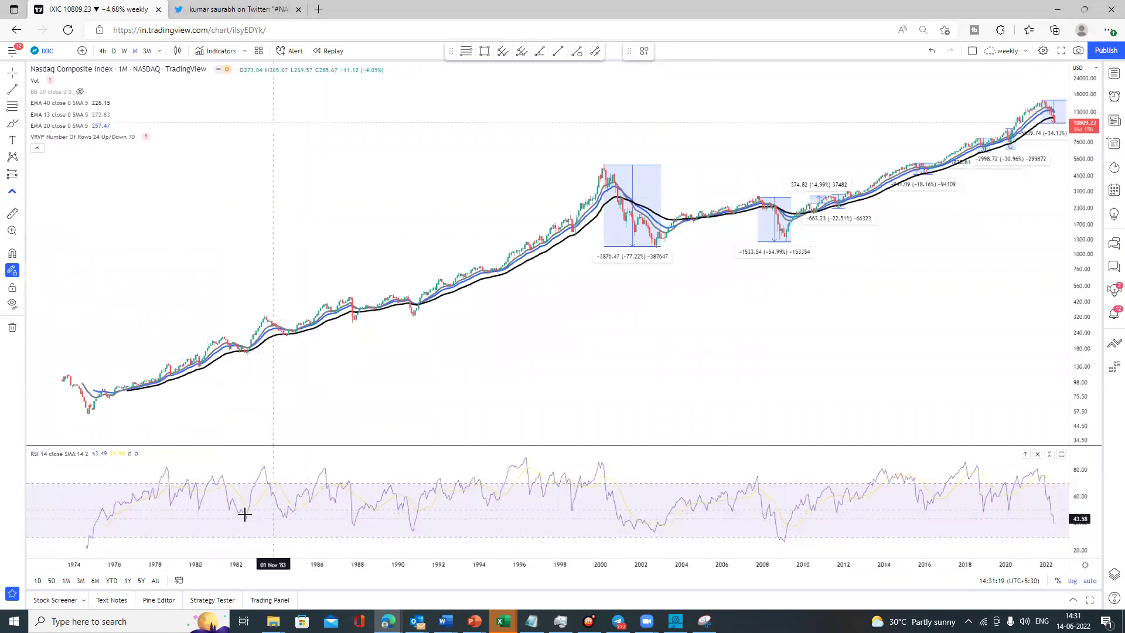
# Step: Place an up-chevron at the RSI low near 1980 and colour it green
pyautogui.click(200, 516)
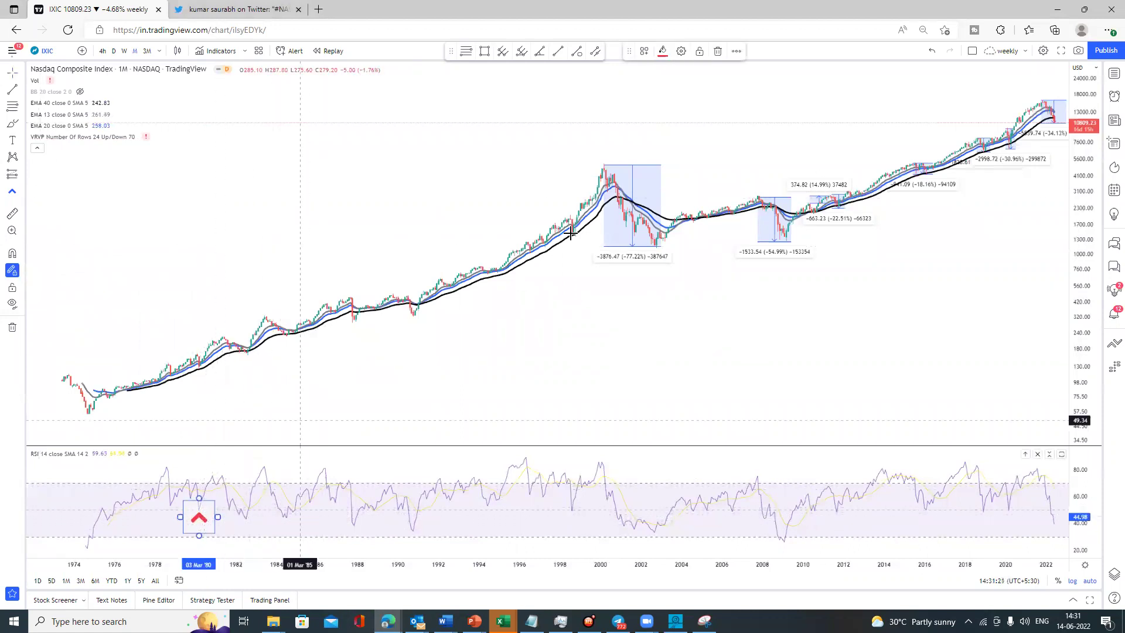
pyautogui.click(663, 51)
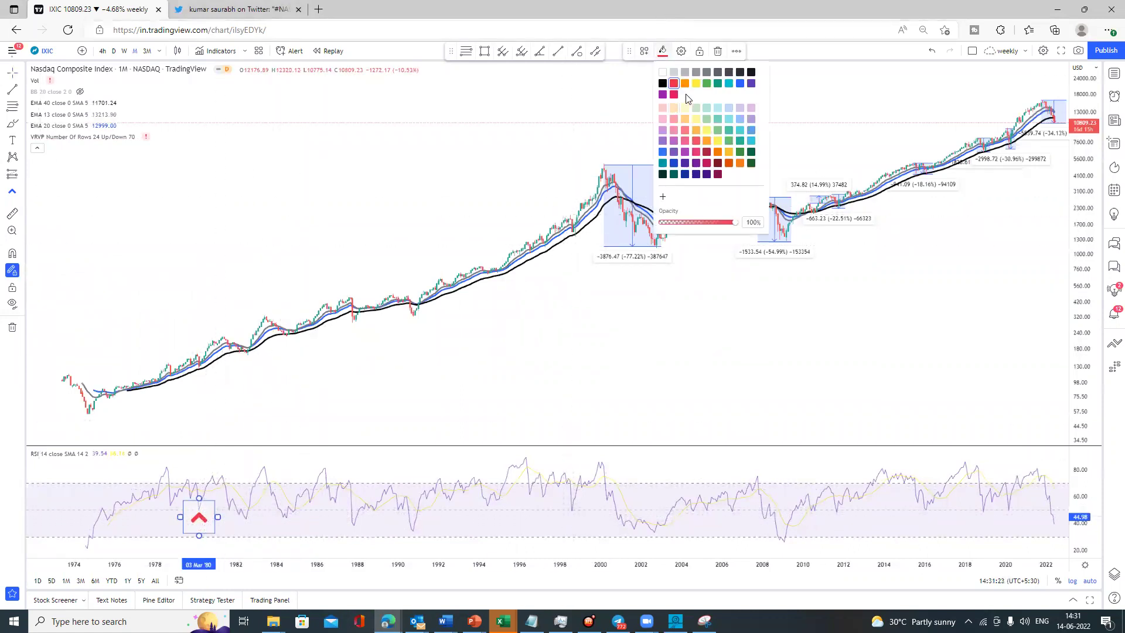
pyautogui.click(730, 140)
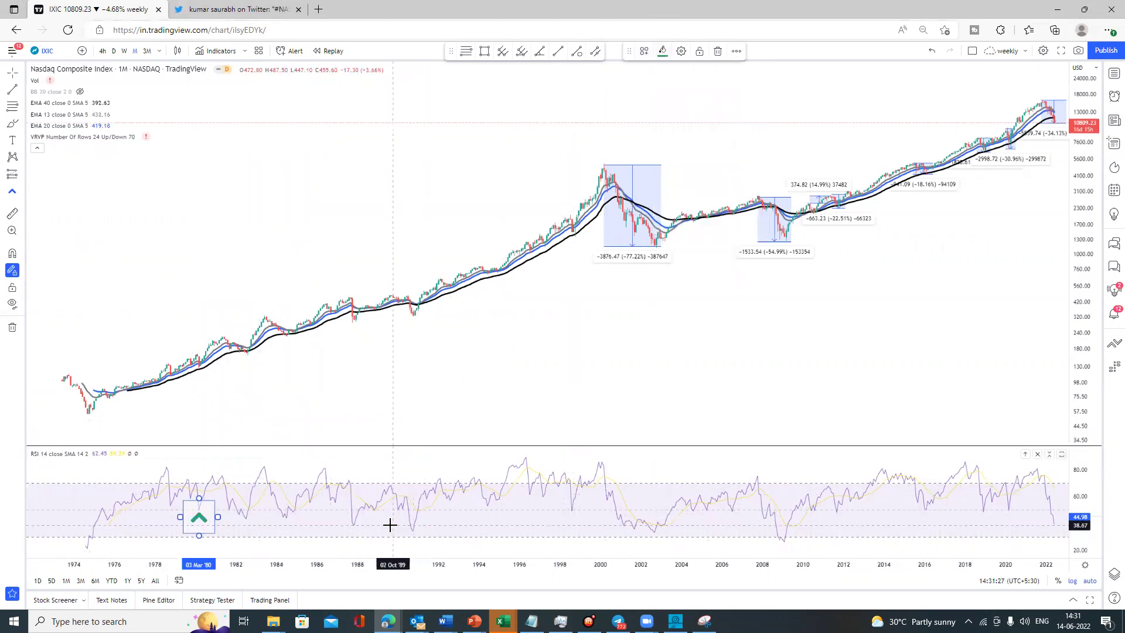
# Step: Add green up-chevrons at RSI lows near 1988, 1990, 1999, 2004, 2016, 2018 and 2020
pyautogui.click(374, 515)
pyautogui.click(401, 515)
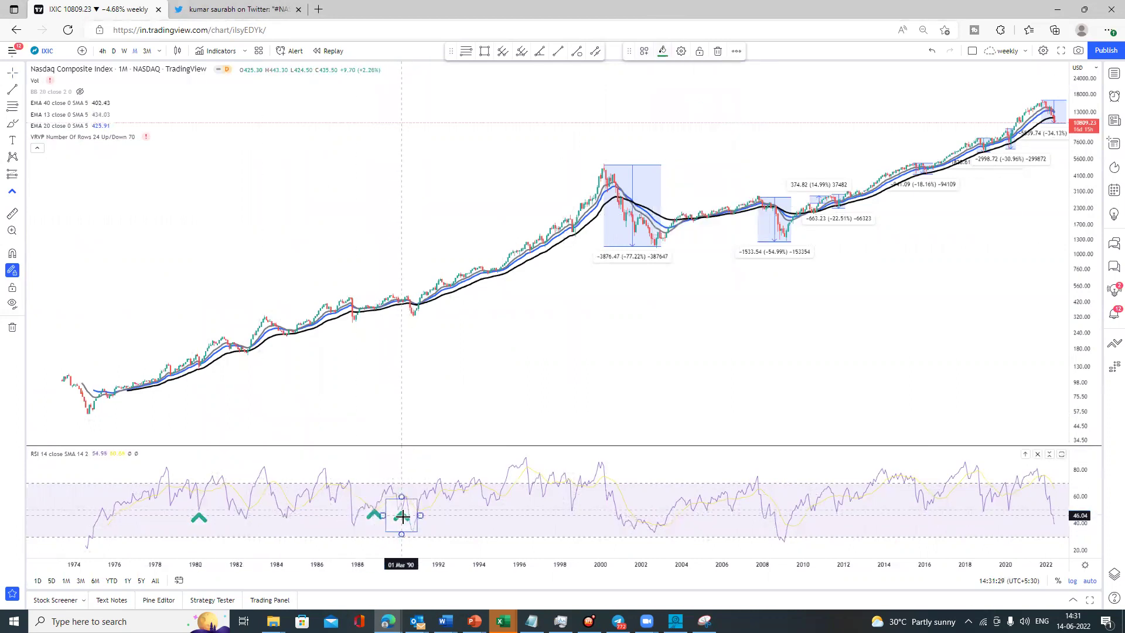
pyautogui.click(574, 519)
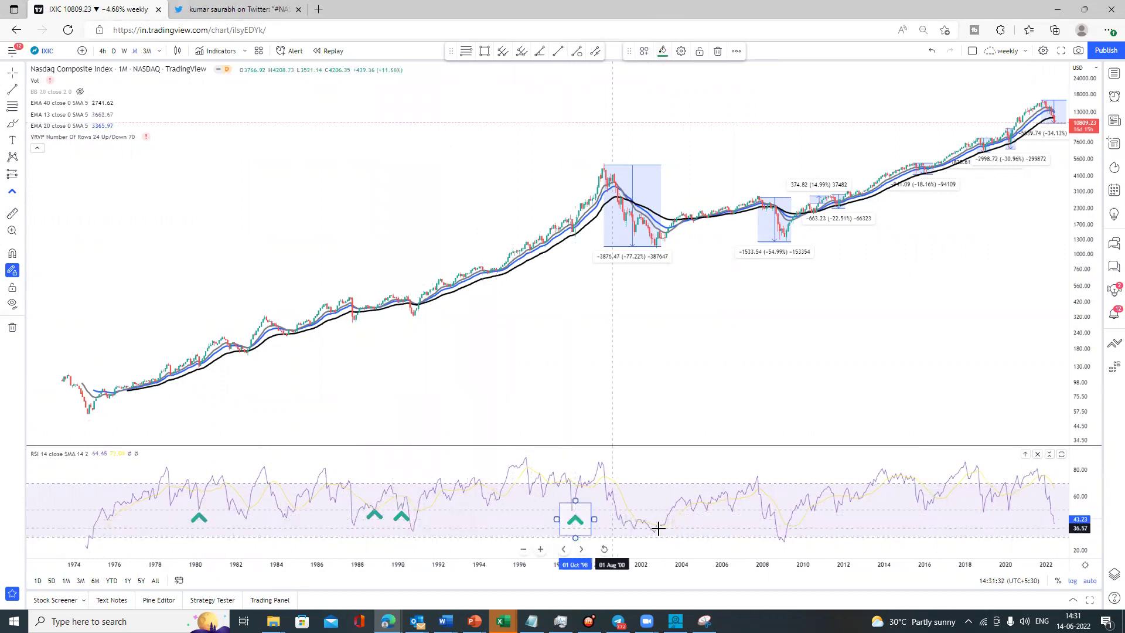
pyautogui.click(694, 516)
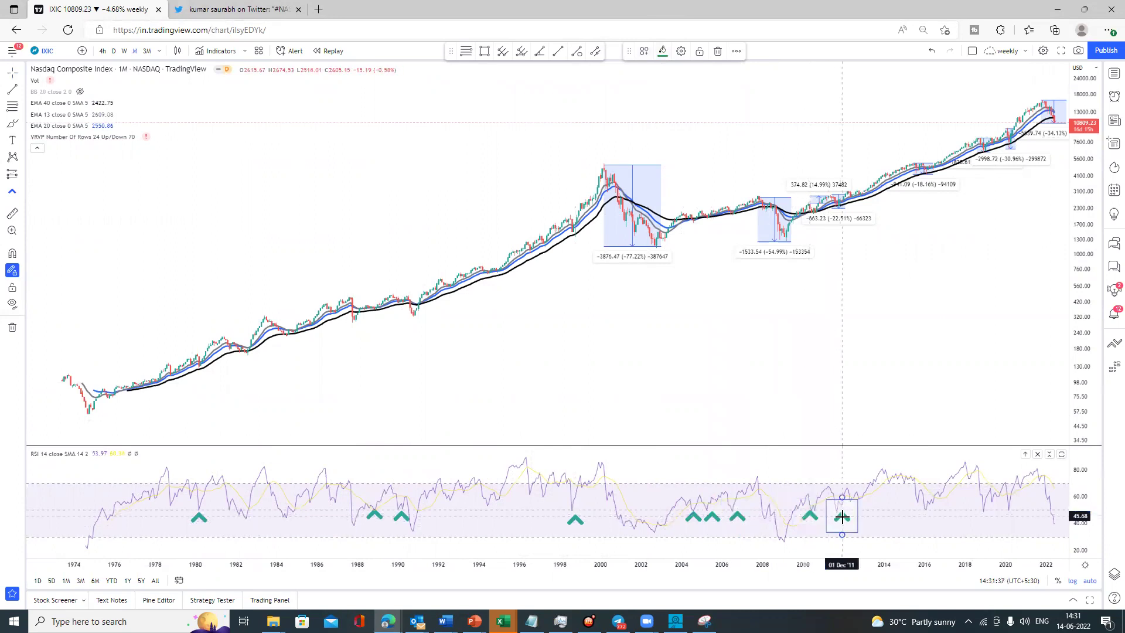
pyautogui.click(930, 517)
pyautogui.click(984, 517)
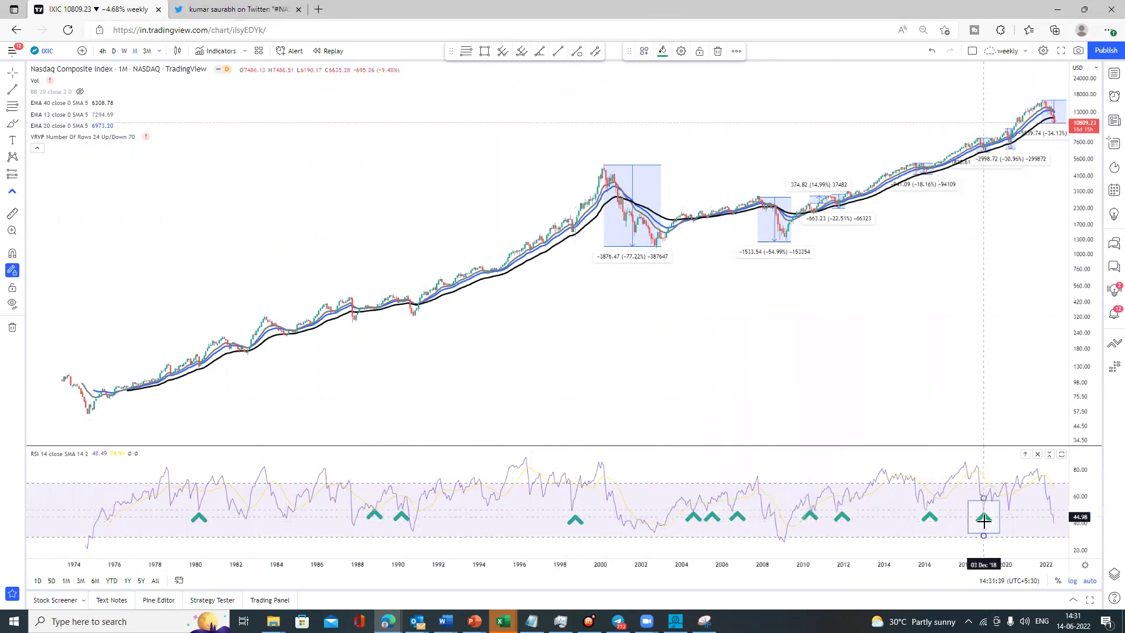
pyautogui.click(1013, 516)
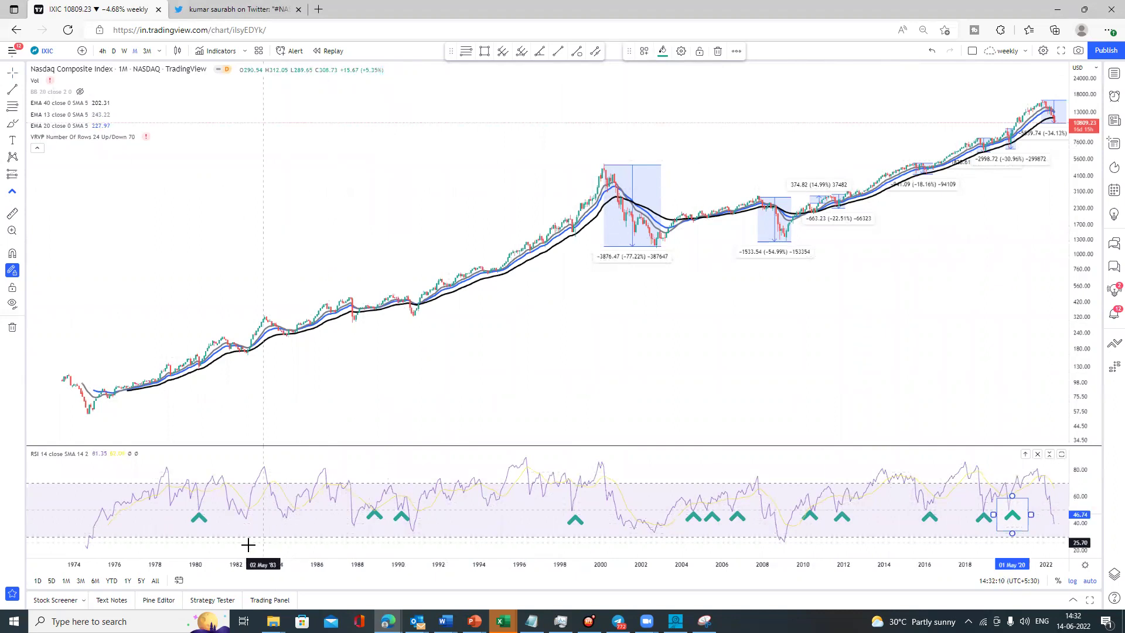
pyautogui.click(22, 194)
# Step: Place red down-chevrons on RSI peaks near 1982, 1984, 1988, 2001, 2008 and 2022
pyautogui.click(49, 193)
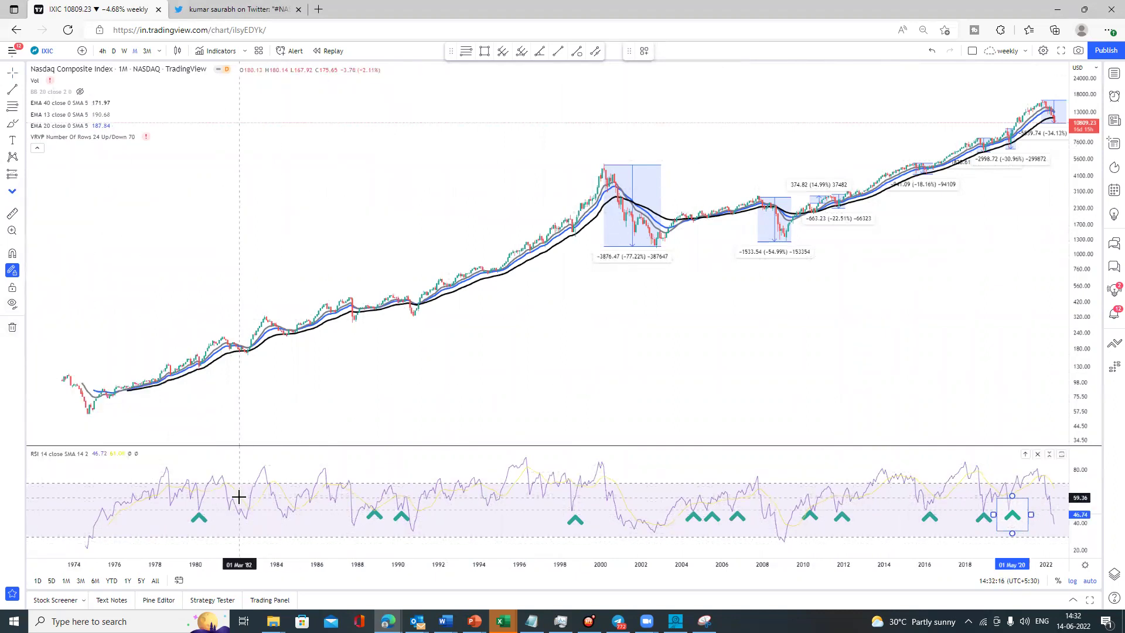
pyautogui.click(240, 497)
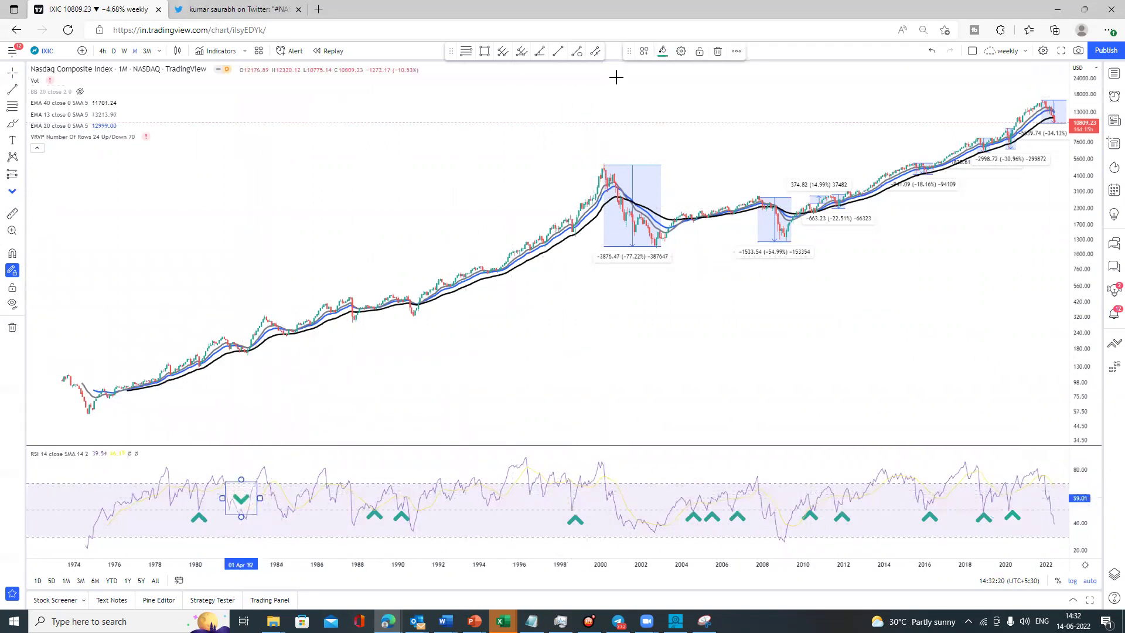
pyautogui.click(282, 498)
pyautogui.click(357, 499)
pyautogui.click(619, 500)
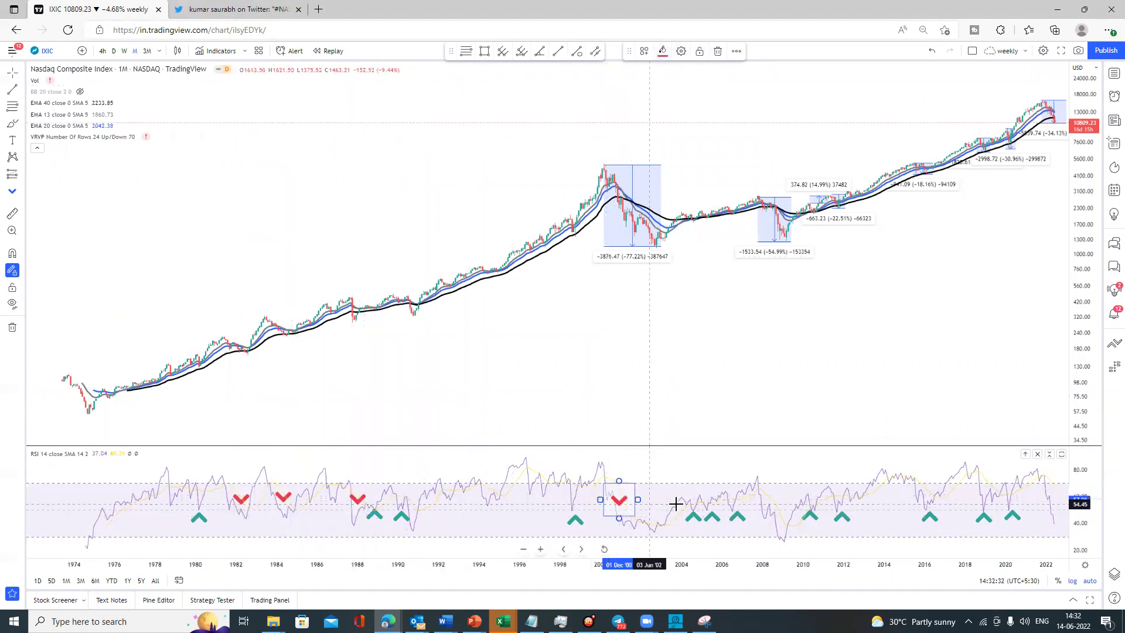
pyautogui.click(772, 500)
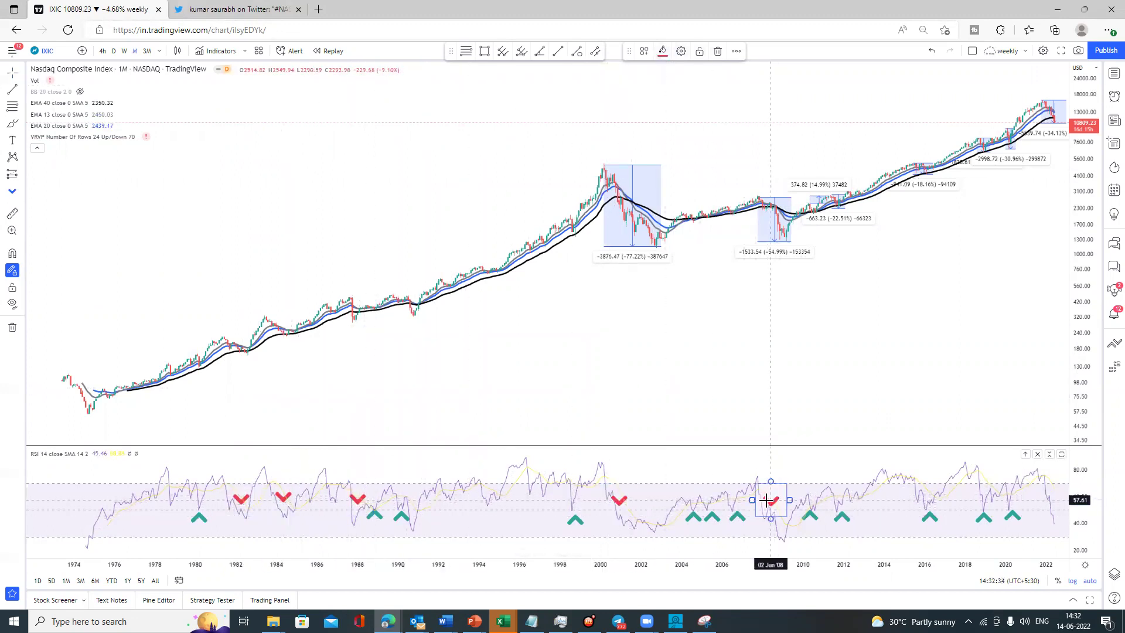
pyautogui.click(1056, 498)
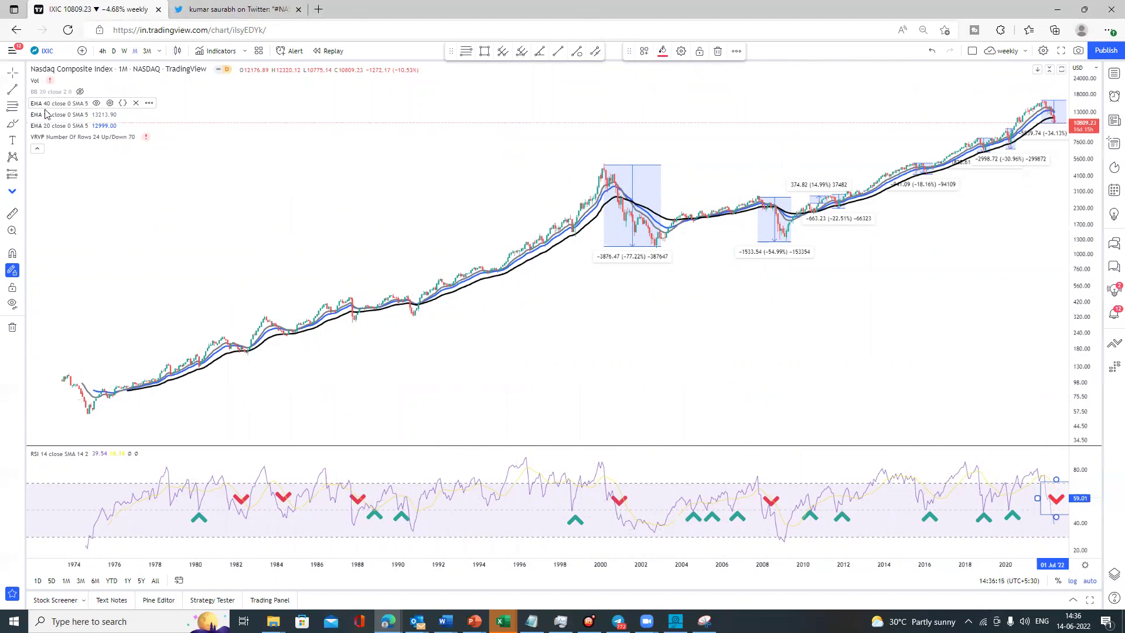
# Step: Zoom in on the early price history and select the up-arrow icon
pyautogui.scroll(3, 329, 218)
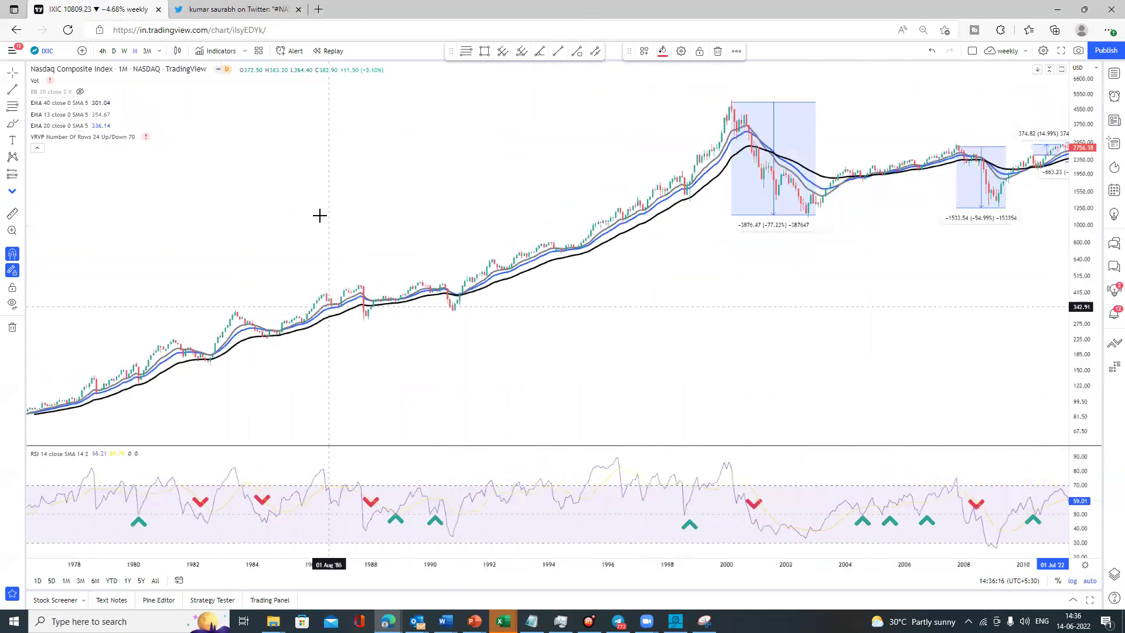
pyautogui.scroll(3, 319, 216)
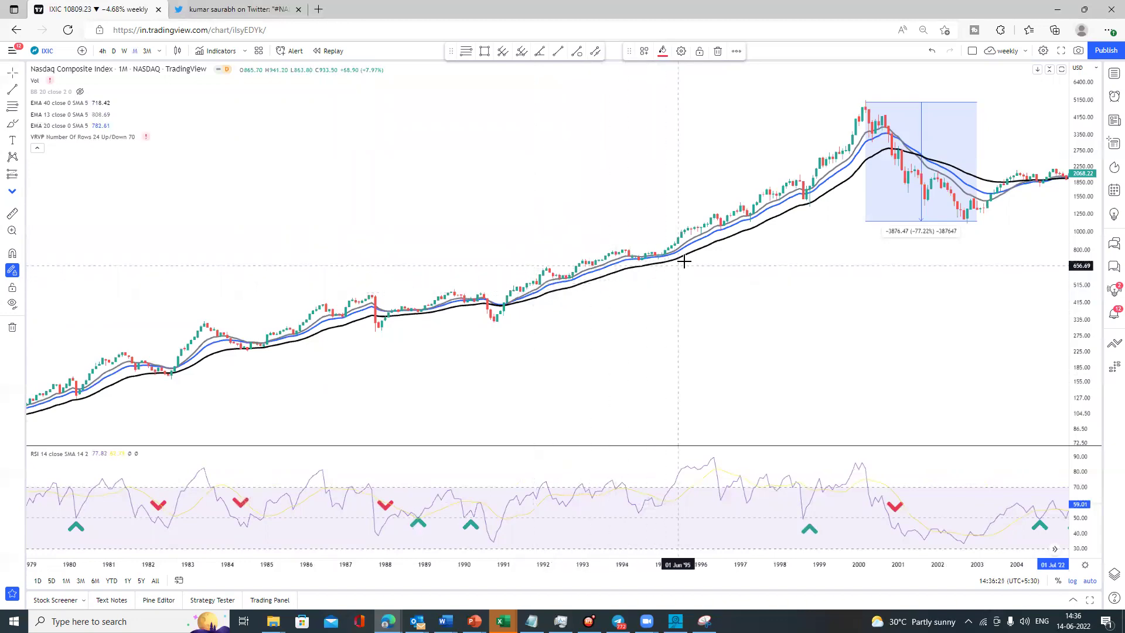
pyautogui.scroll(-2, 628, 258)
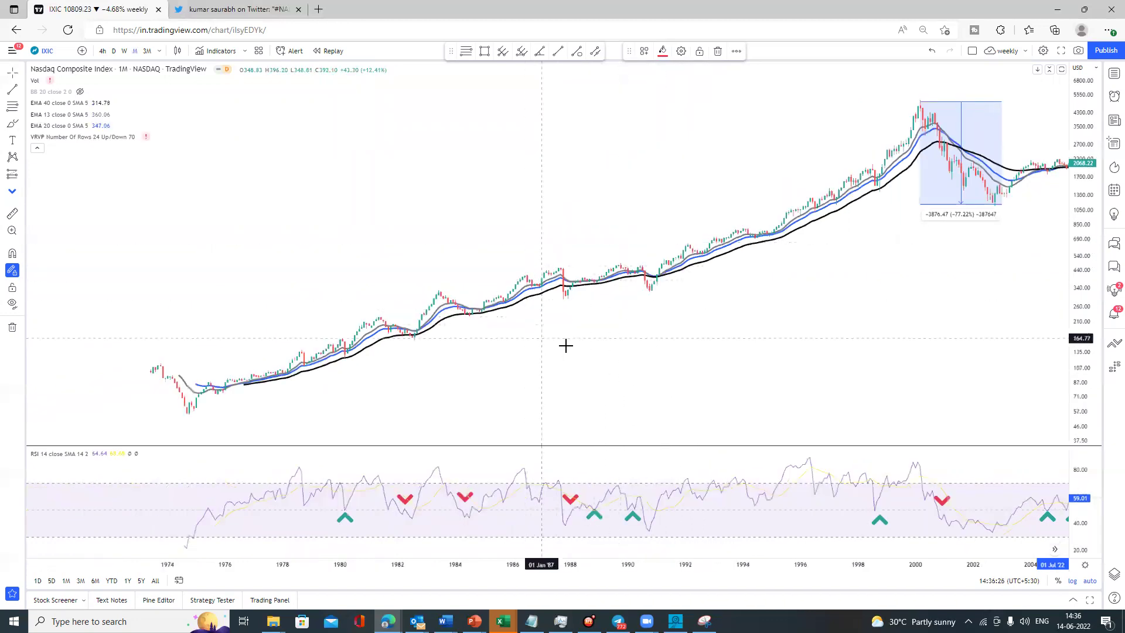
pyautogui.scroll(1, 559, 347)
pyautogui.scroll(1, 399, 368)
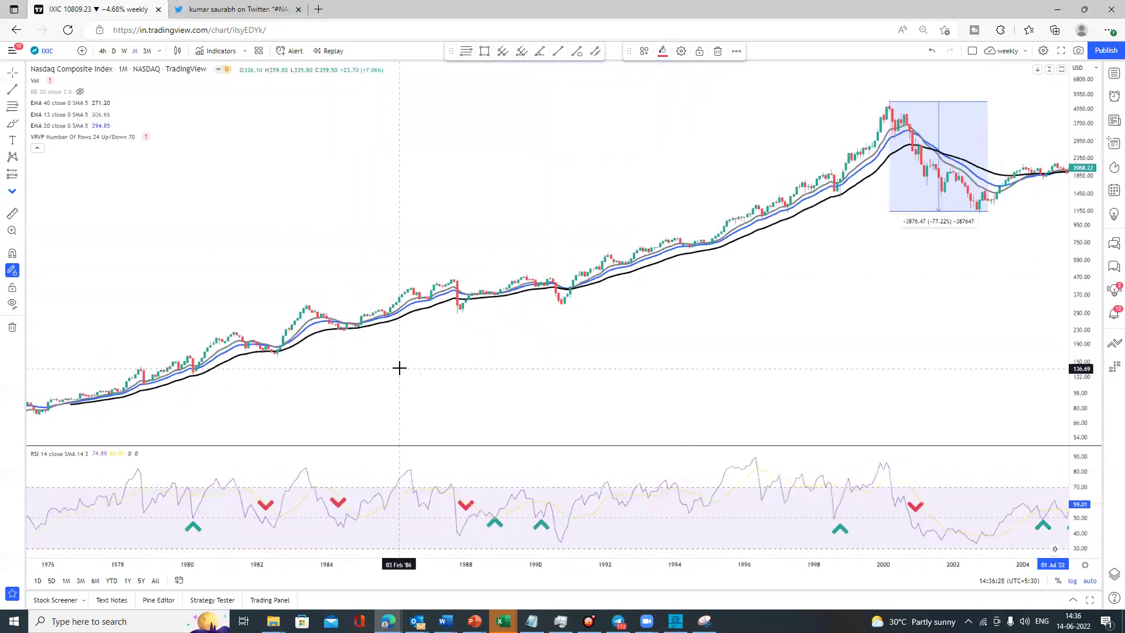
pyautogui.scroll(1, 276, 244)
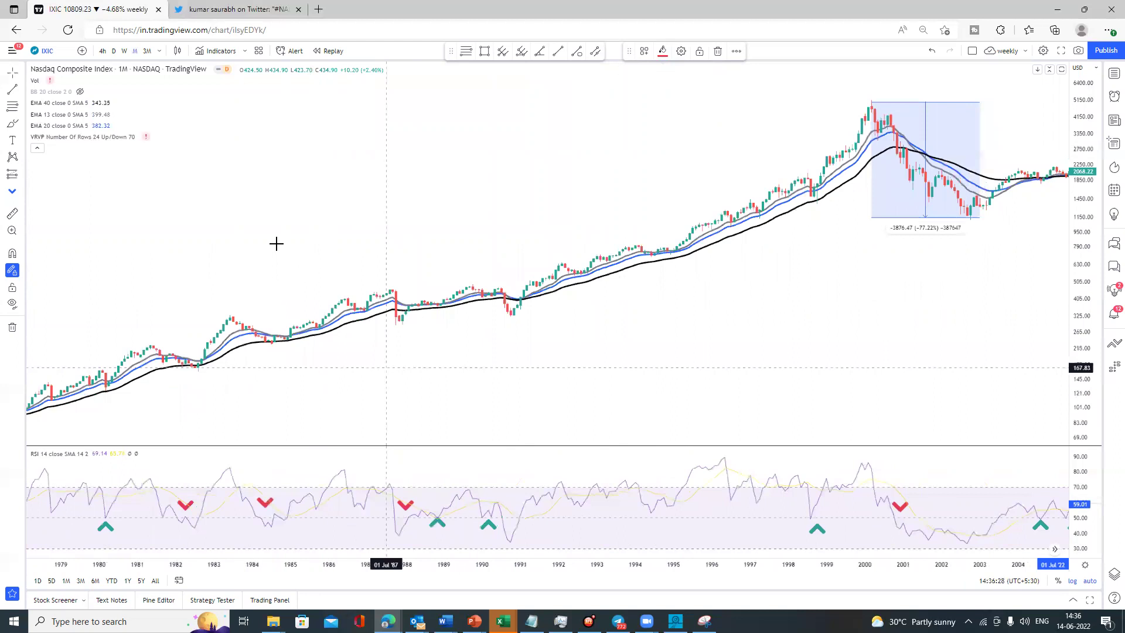
pyautogui.click(13, 192)
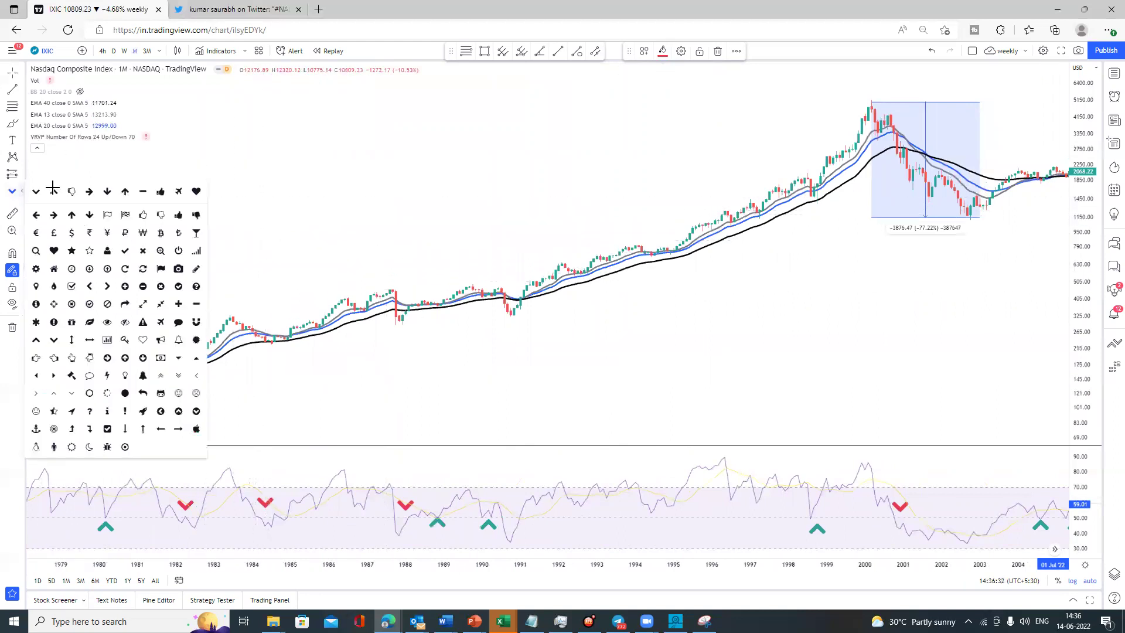
pyautogui.click(36, 340)
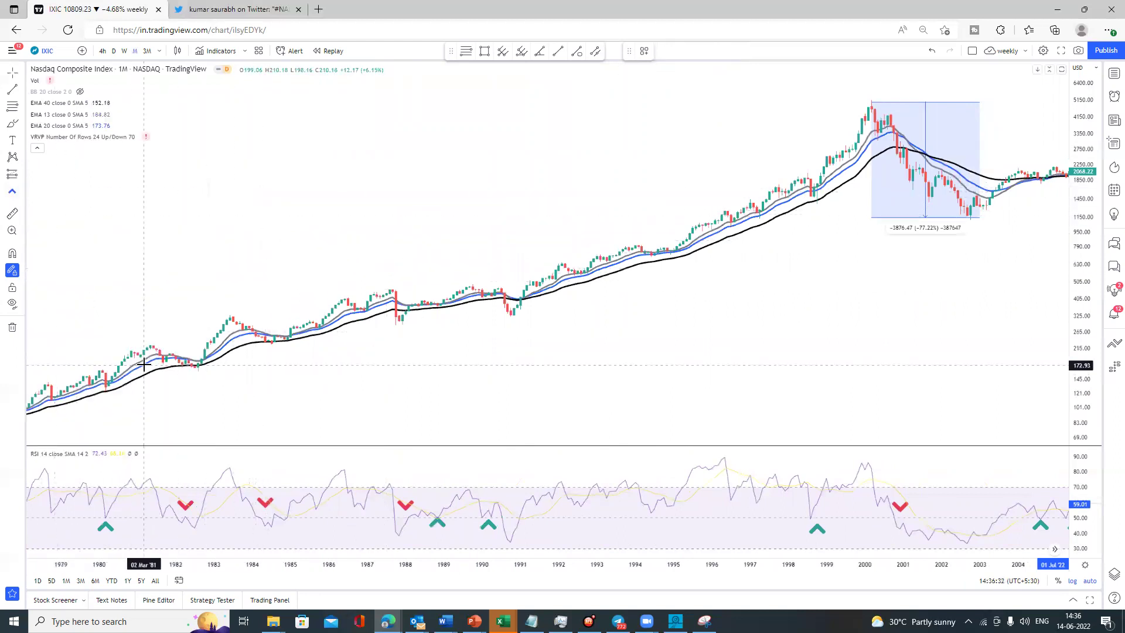
# Step: Place up-arrows on price dips near 1980, 1982, 1984, 1985, 1988 and 1998
pyautogui.click(108, 396)
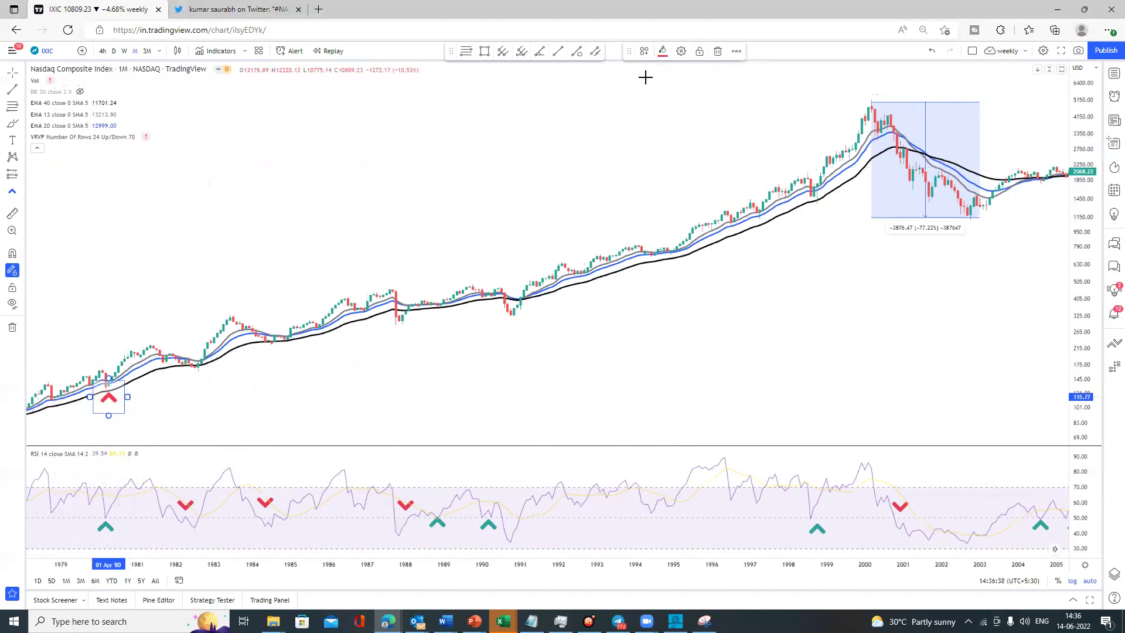
pyautogui.click(198, 376)
pyautogui.click(268, 347)
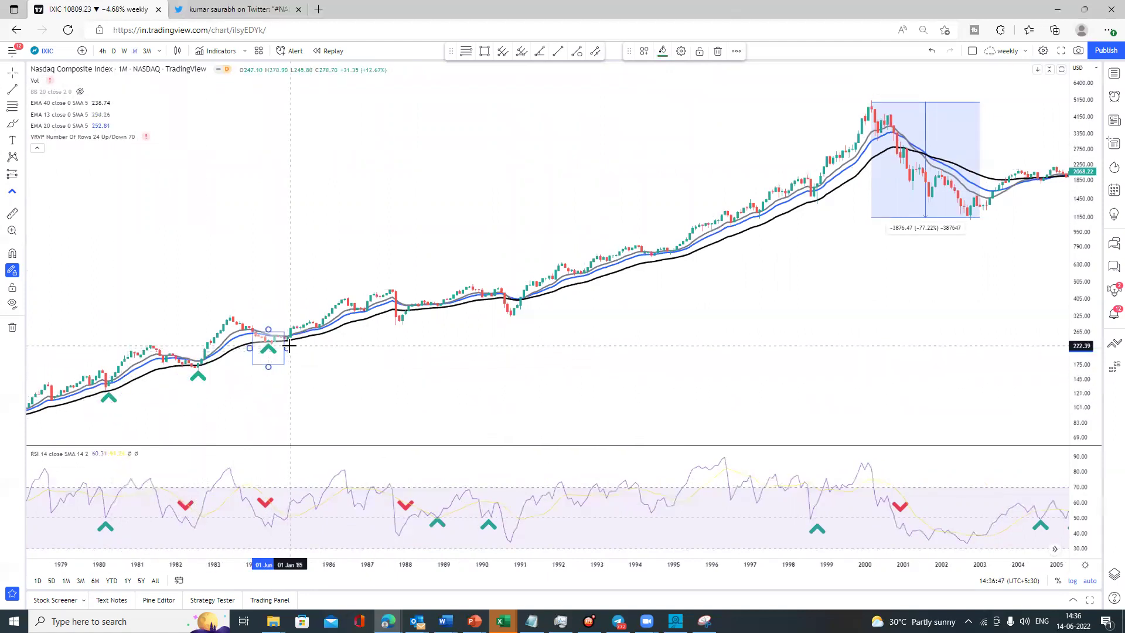
pyautogui.click(290, 346)
pyautogui.click(440, 312)
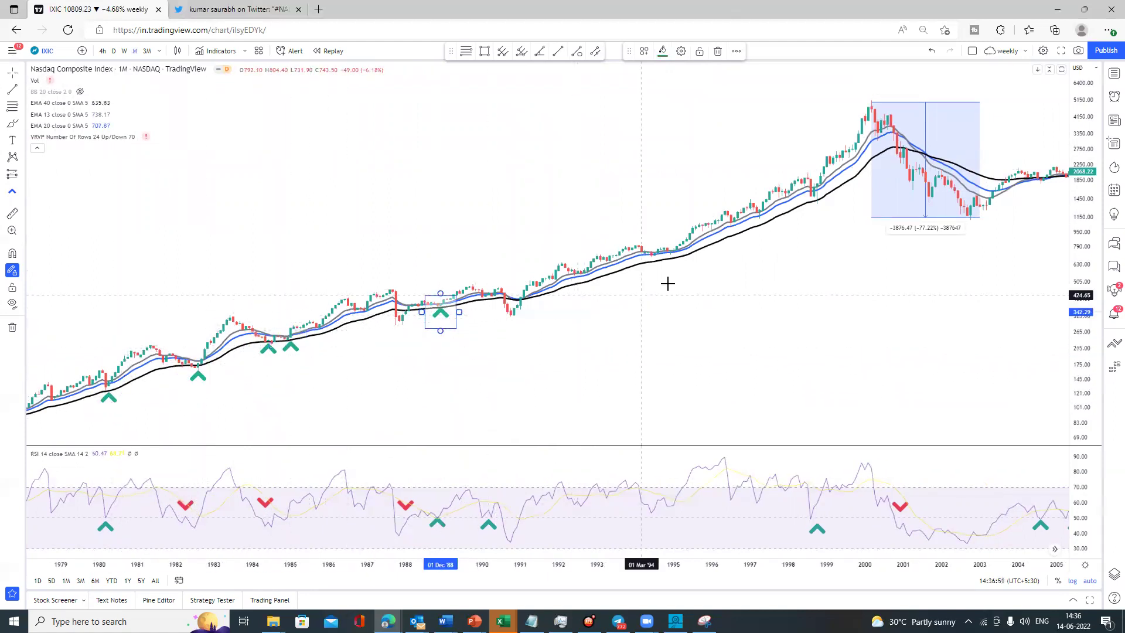
pyautogui.click(819, 206)
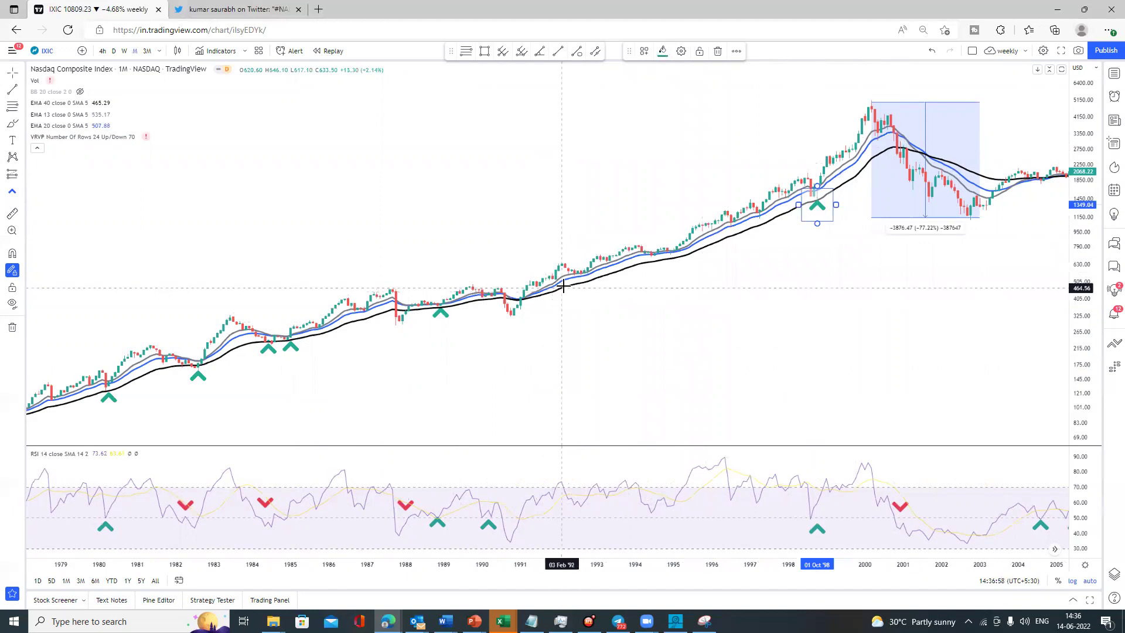
pyautogui.scroll(4, 462, 372)
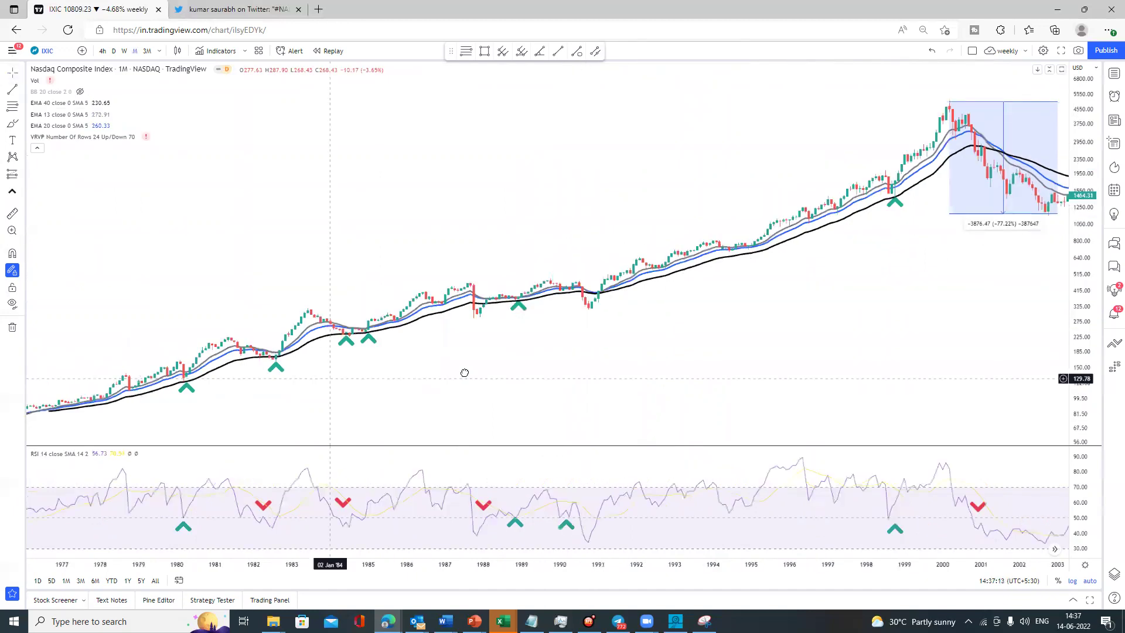
# Step: Zoom and pan the chart to show 1994–2021 with the −77.22% and −54.99% boxes
pyautogui.scroll(-4, 462, 371)
pyautogui.hscroll(5, 765, 334)
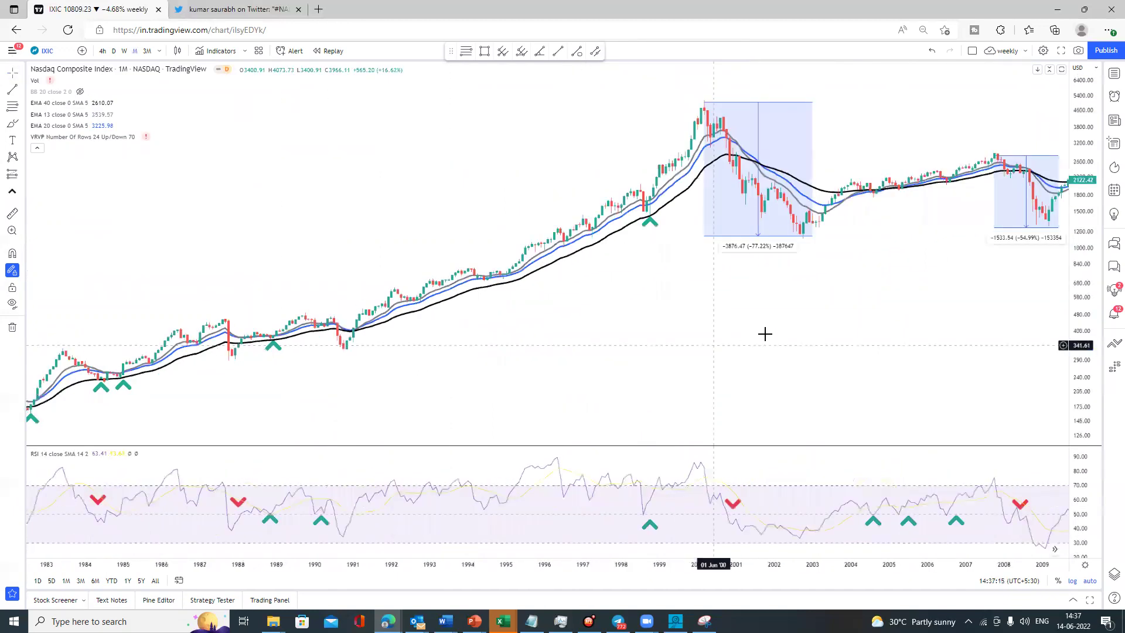
pyautogui.hscroll(10, 381, 333)
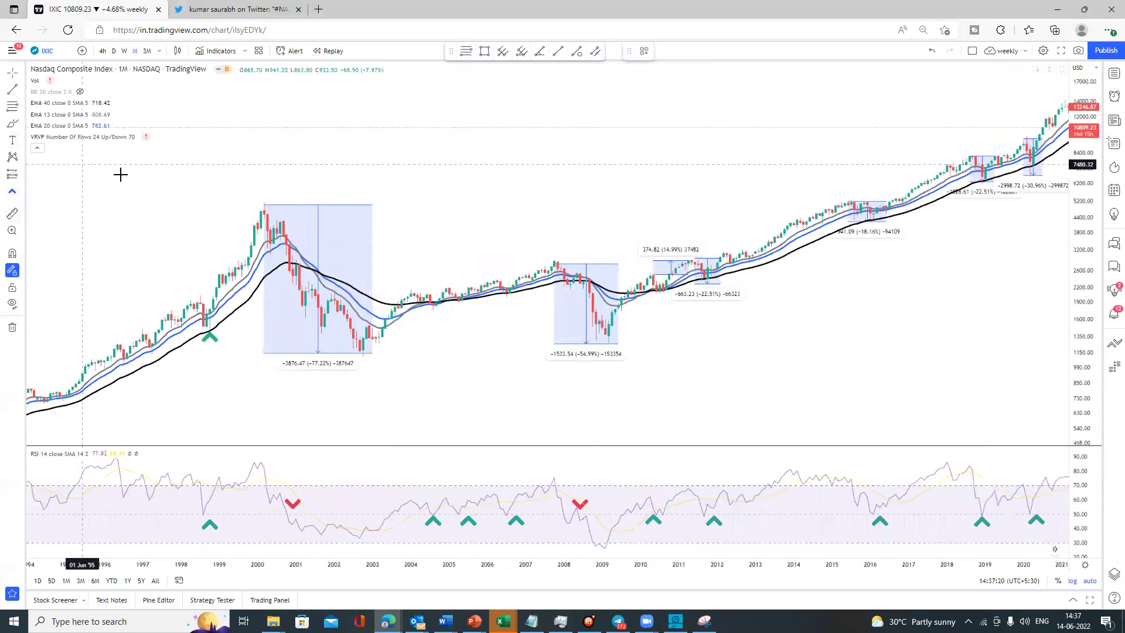
# Step: Place up-arrows on price dips at 2004, 2005, 2006, 2010, 2012, 2016 and 2019
pyautogui.click(436, 310)
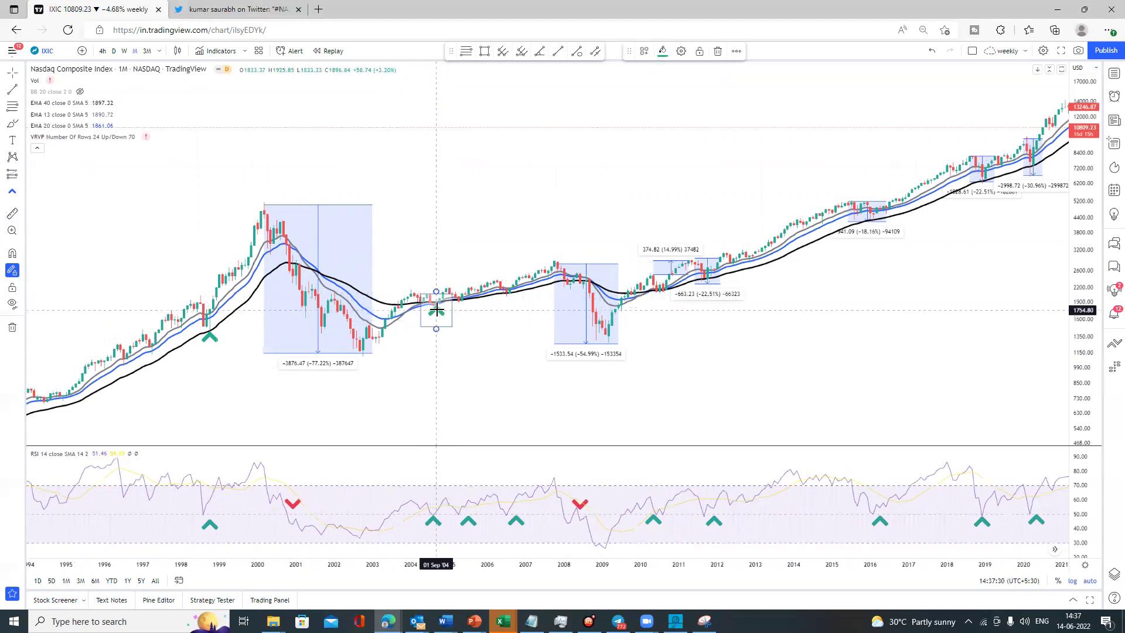
pyautogui.click(462, 304)
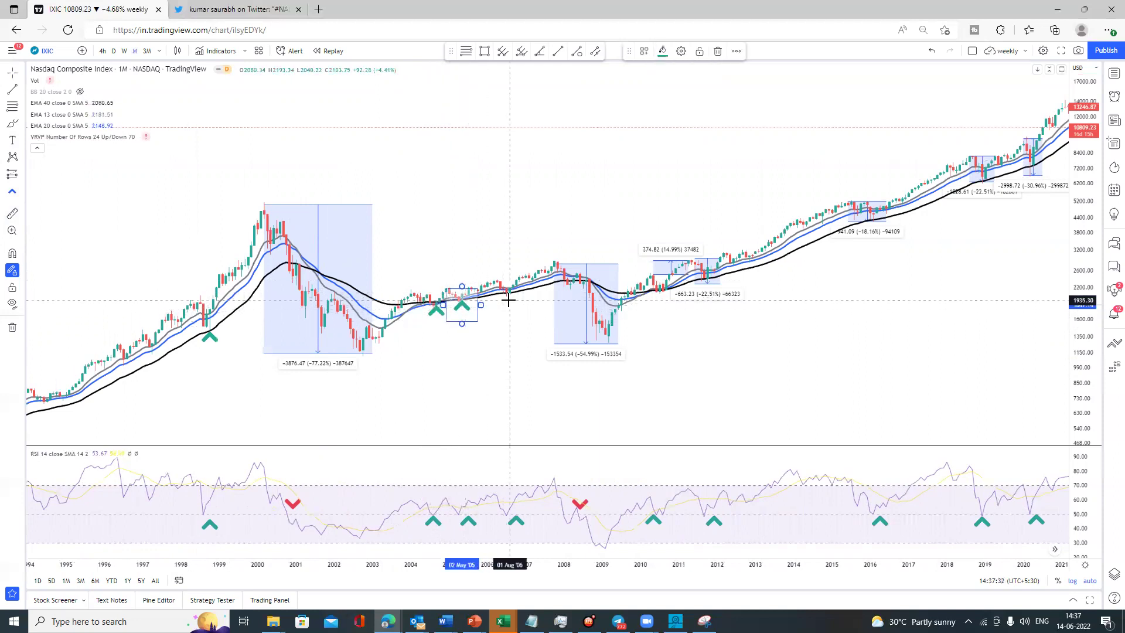
pyautogui.click(509, 301)
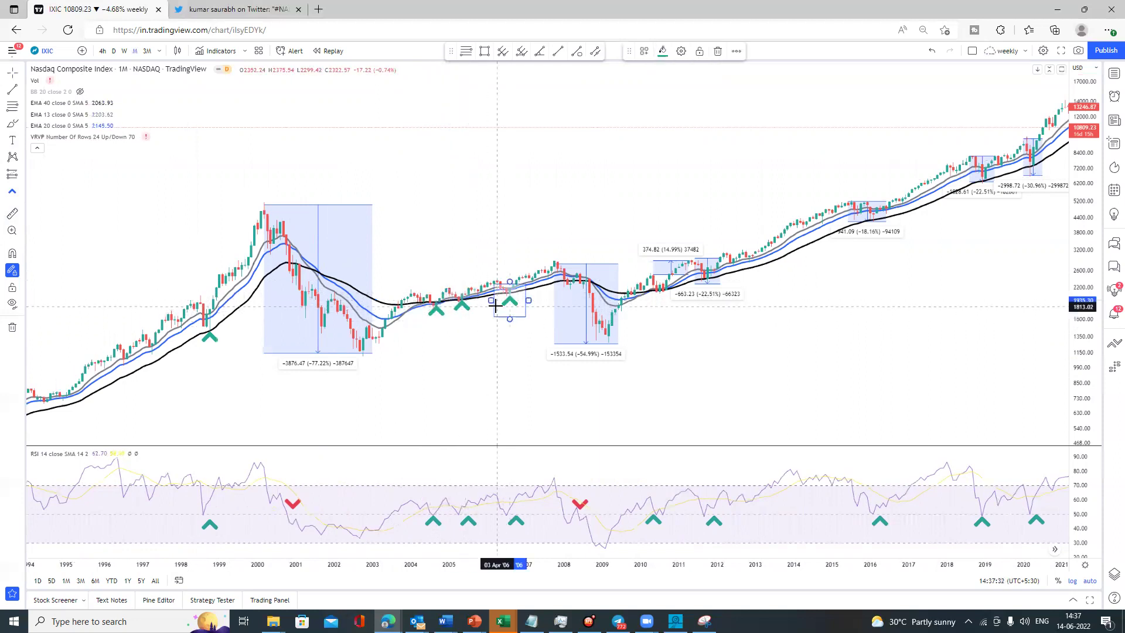
pyautogui.click(663, 299)
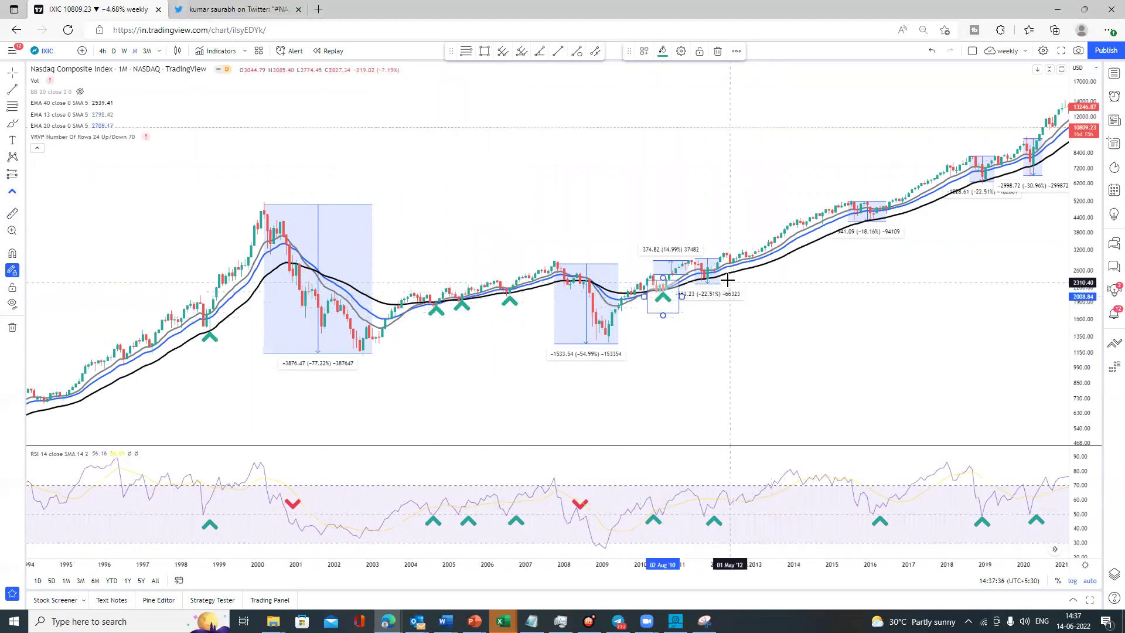
pyautogui.click(711, 283)
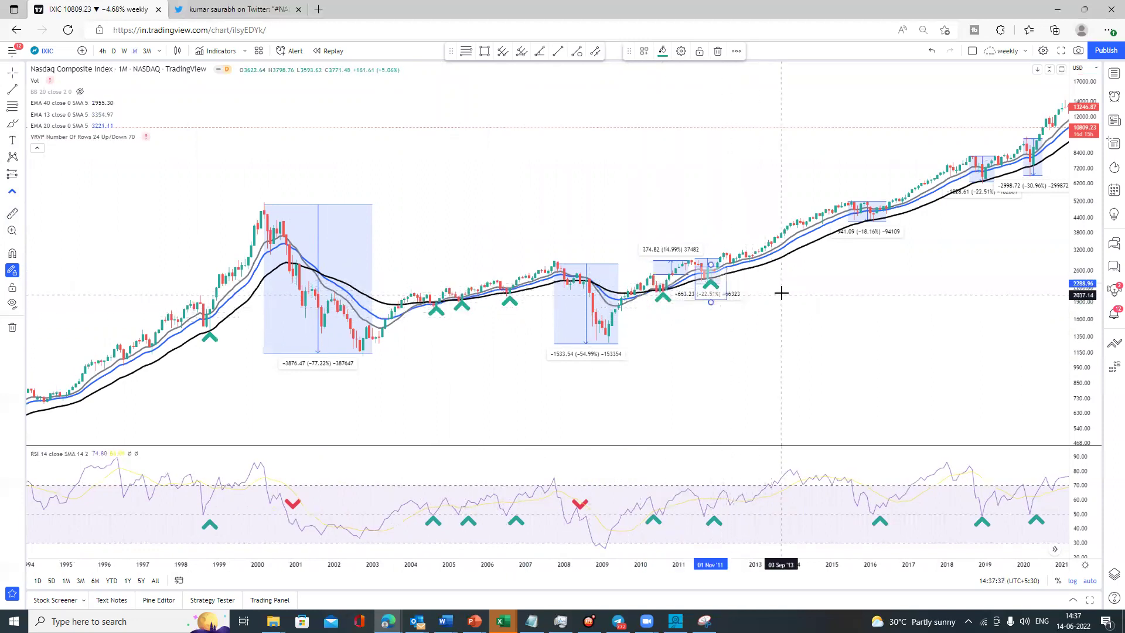
pyautogui.click(877, 226)
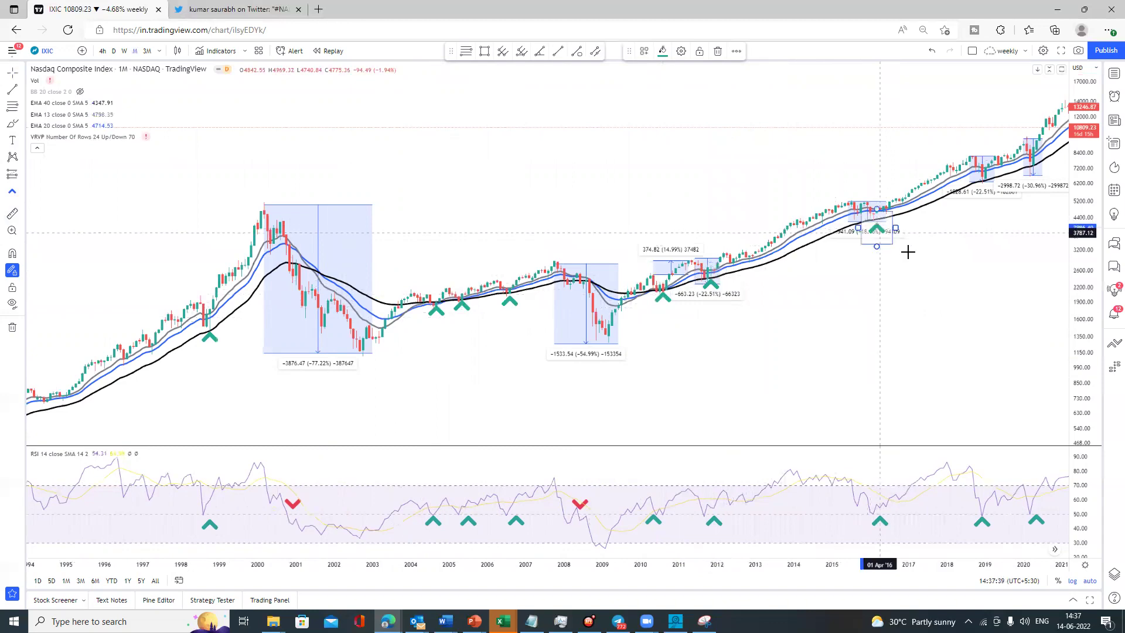
pyautogui.click(992, 188)
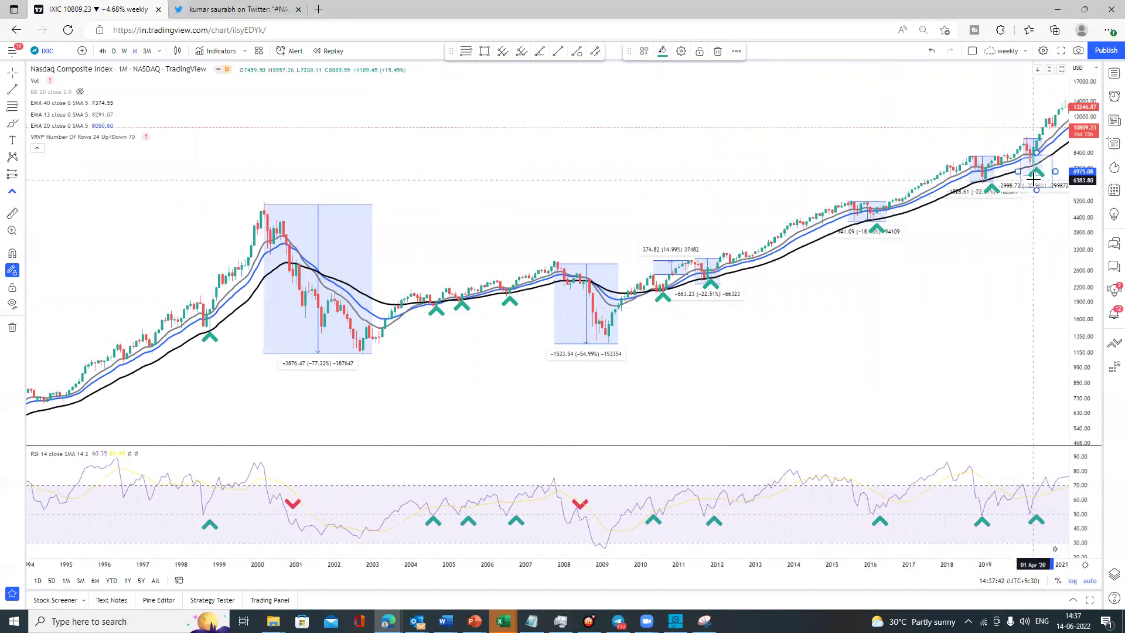
pyautogui.moveTo(407, 108); pyautogui.dragTo(648, 221)
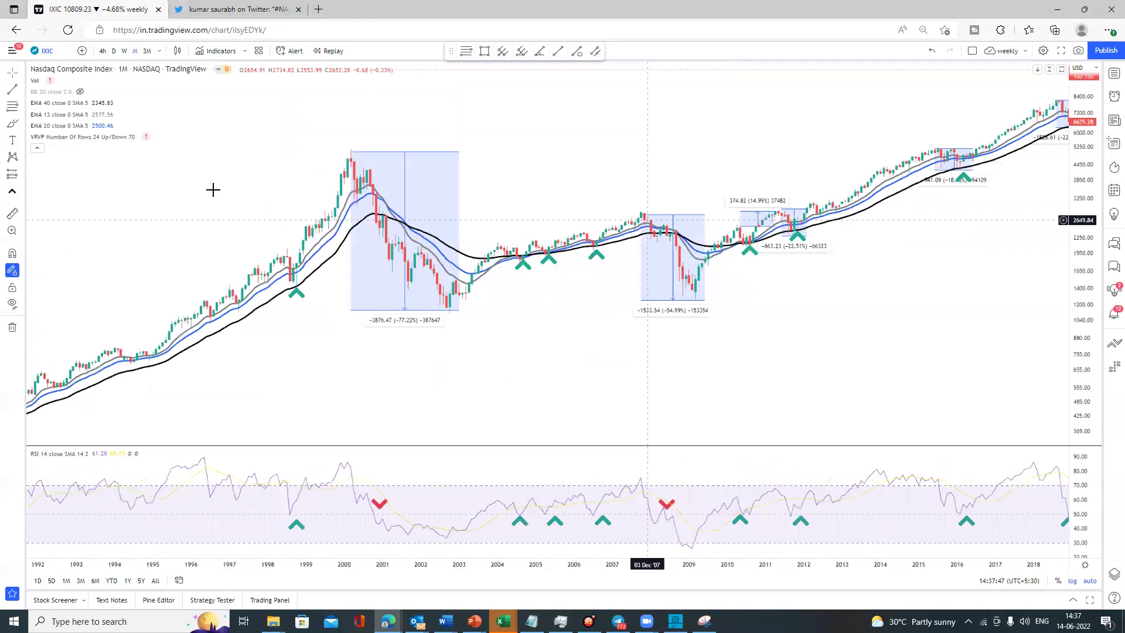
pyautogui.moveTo(214, 189); pyautogui.dragTo(347, 199)
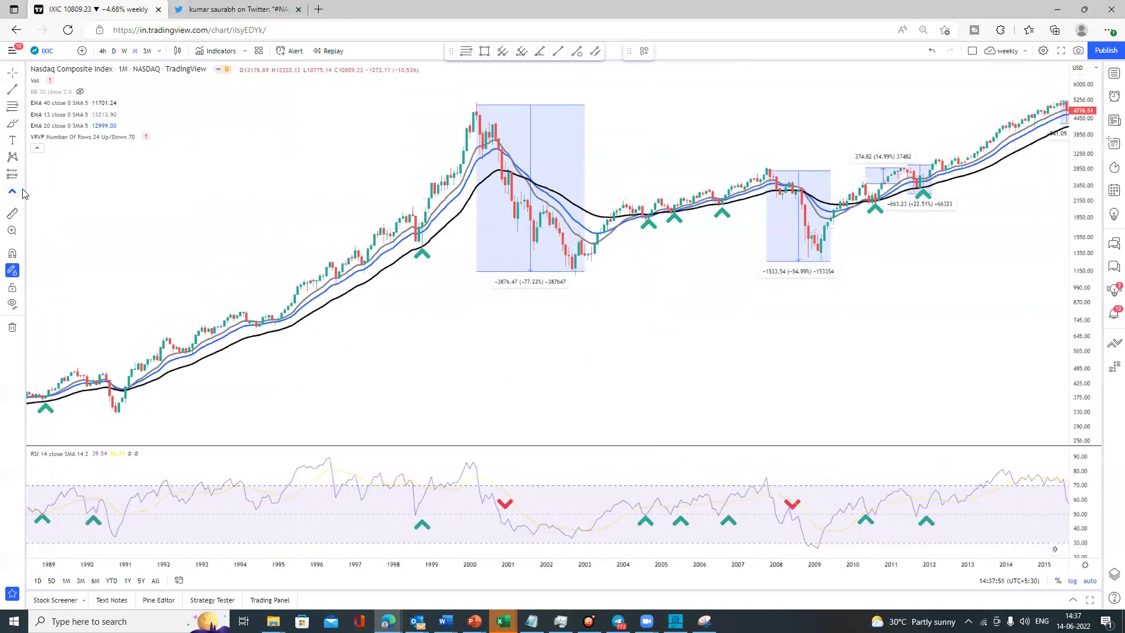
# Step: Mark the price tops near 1990, 2000 and 2008 with red down-arrows
pyautogui.click(24, 194)
pyautogui.click(53, 193)
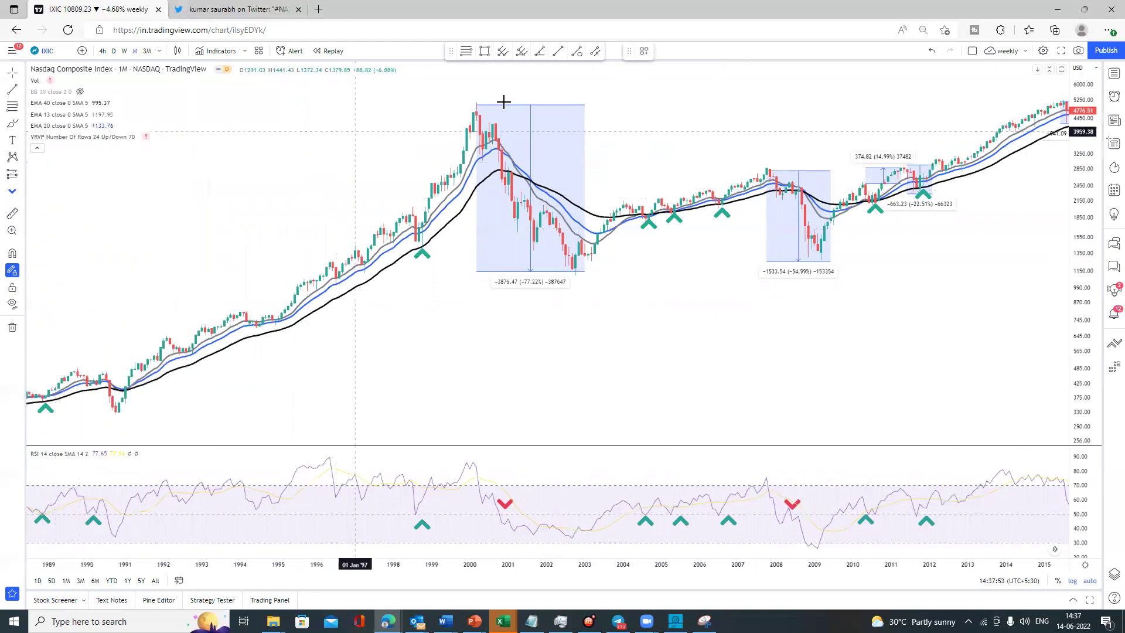
pyautogui.click(108, 363)
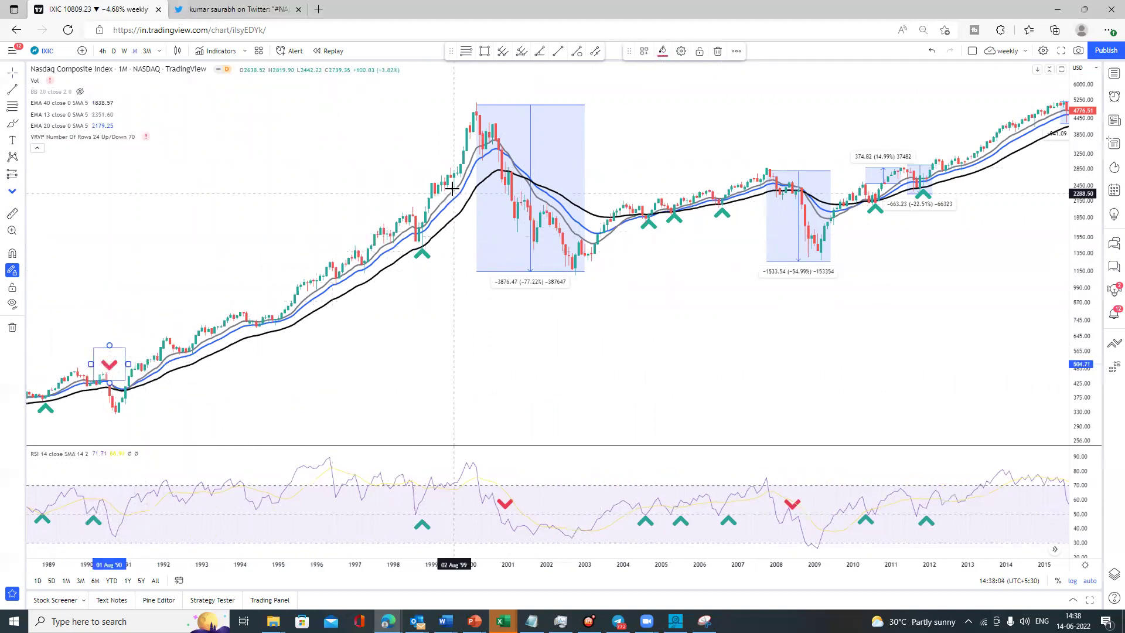
pyautogui.click(505, 126)
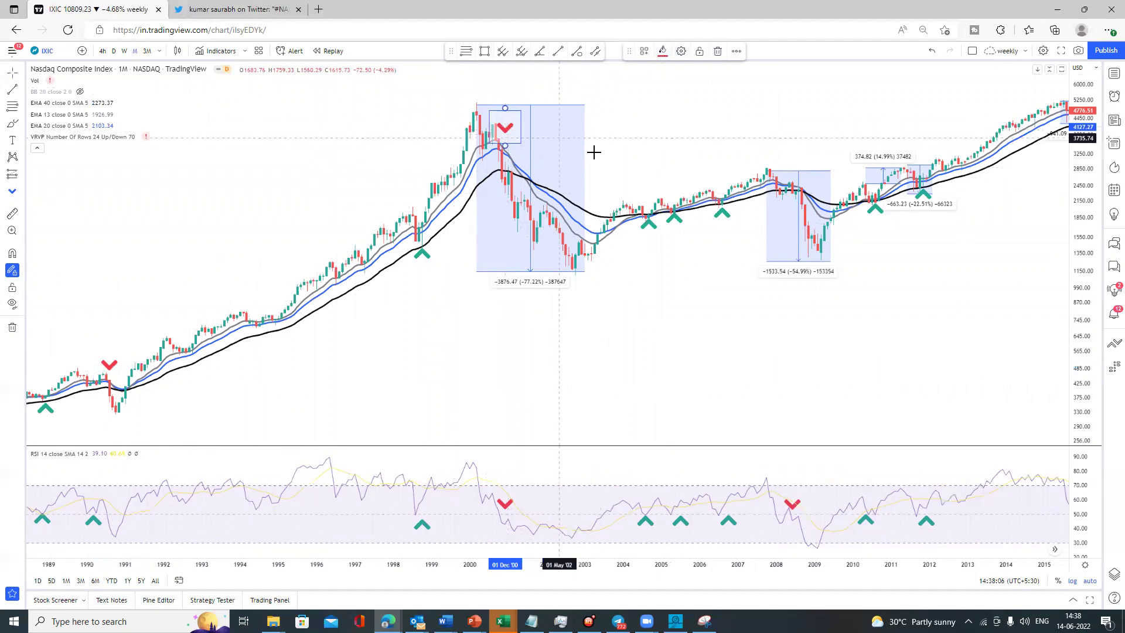
pyautogui.click(777, 168)
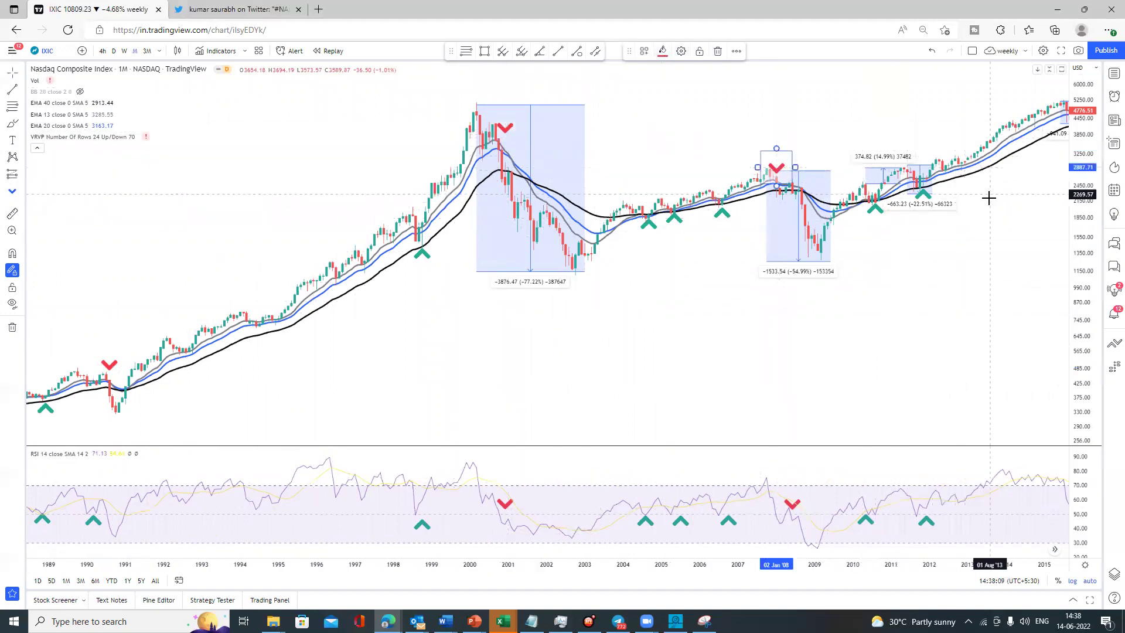
# Step: Mark the 2022 peak with a red down-arrow and zoom back out to 1974
pyautogui.moveTo(990, 194); pyautogui.dragTo(14, 225)
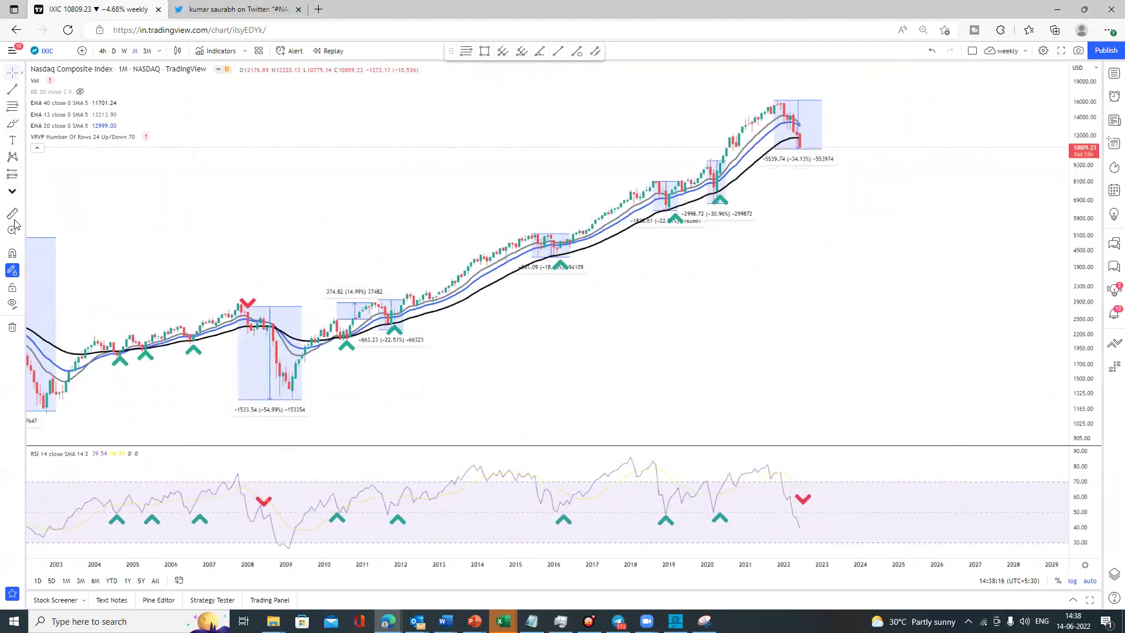
pyautogui.click(806, 120)
pyautogui.scroll(-3, 359, 260)
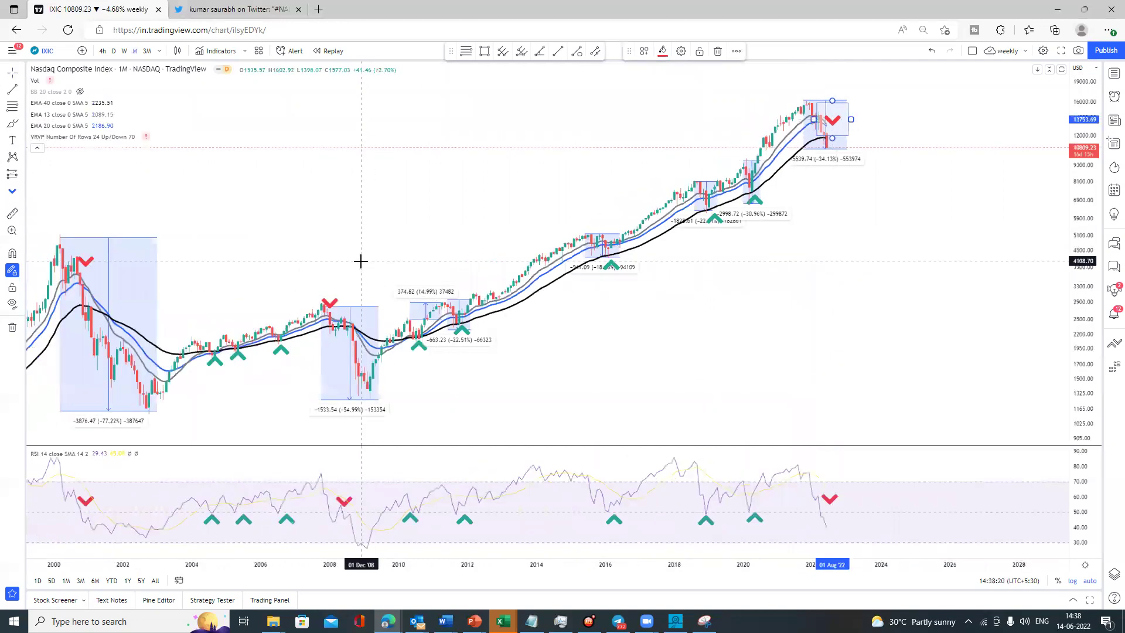
pyautogui.scroll(-1, 324, 271)
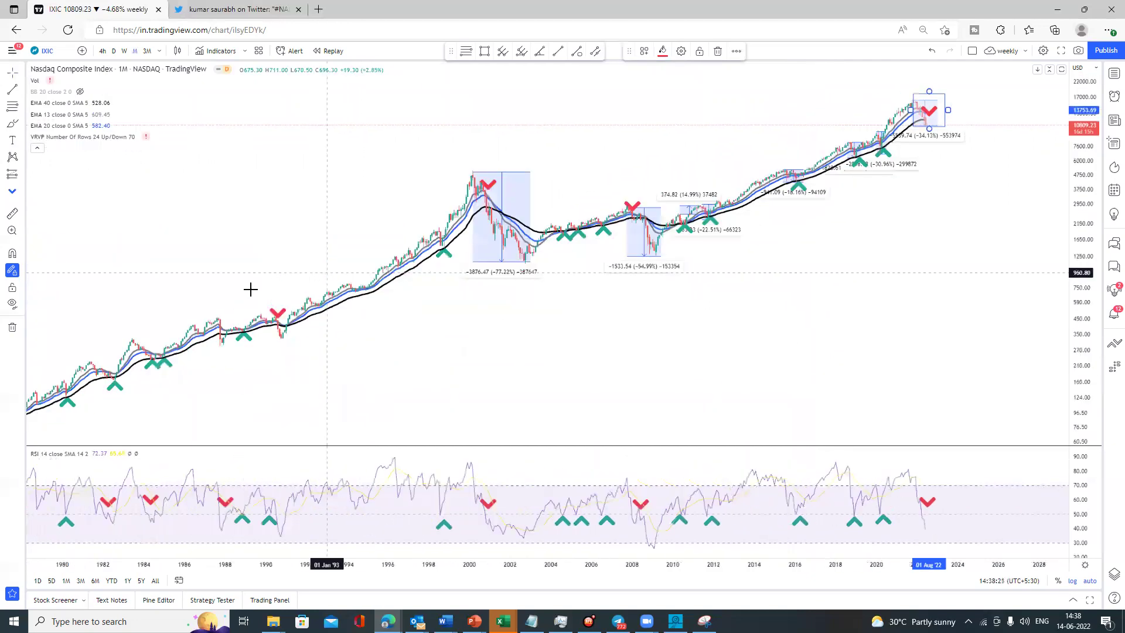
pyautogui.moveTo(181, 221); pyautogui.dragTo(331, 207)
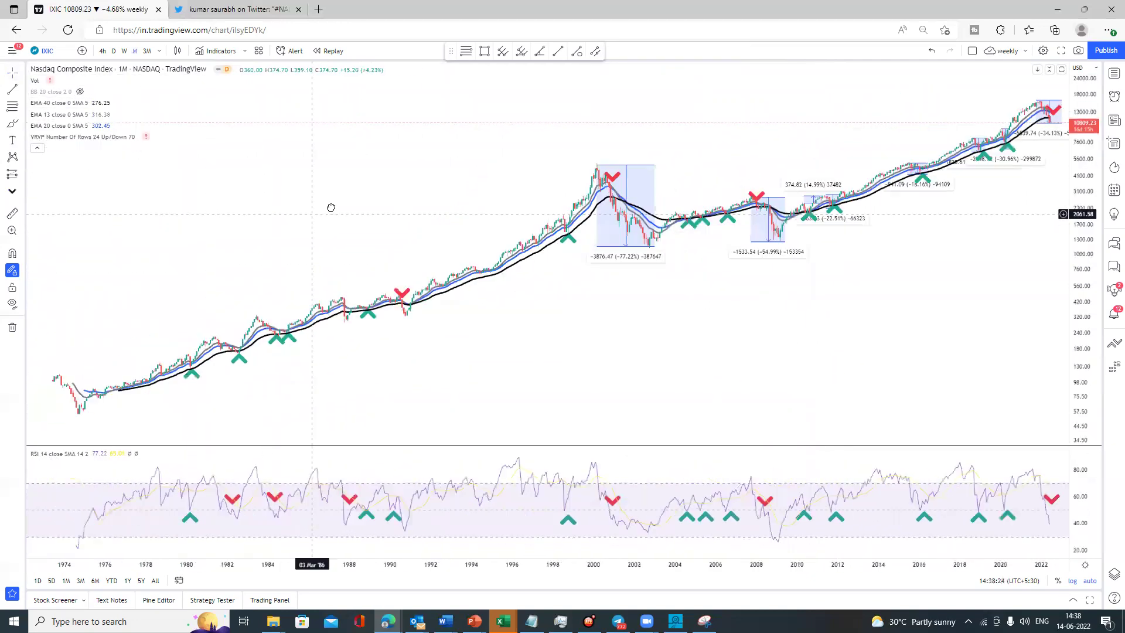
# Step: Alt-drag a copy of the 1990 red down-arrow onto the 1987 price peak
pyautogui.click(296, 345)
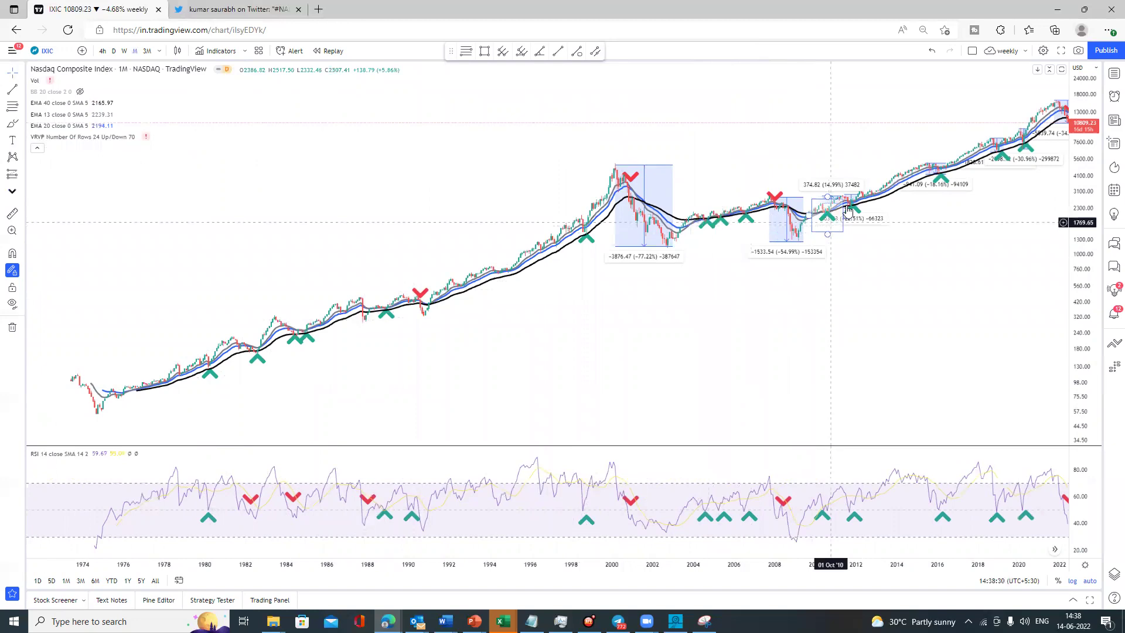
pyautogui.moveTo(987, 211); pyautogui.dragTo(812, 238)
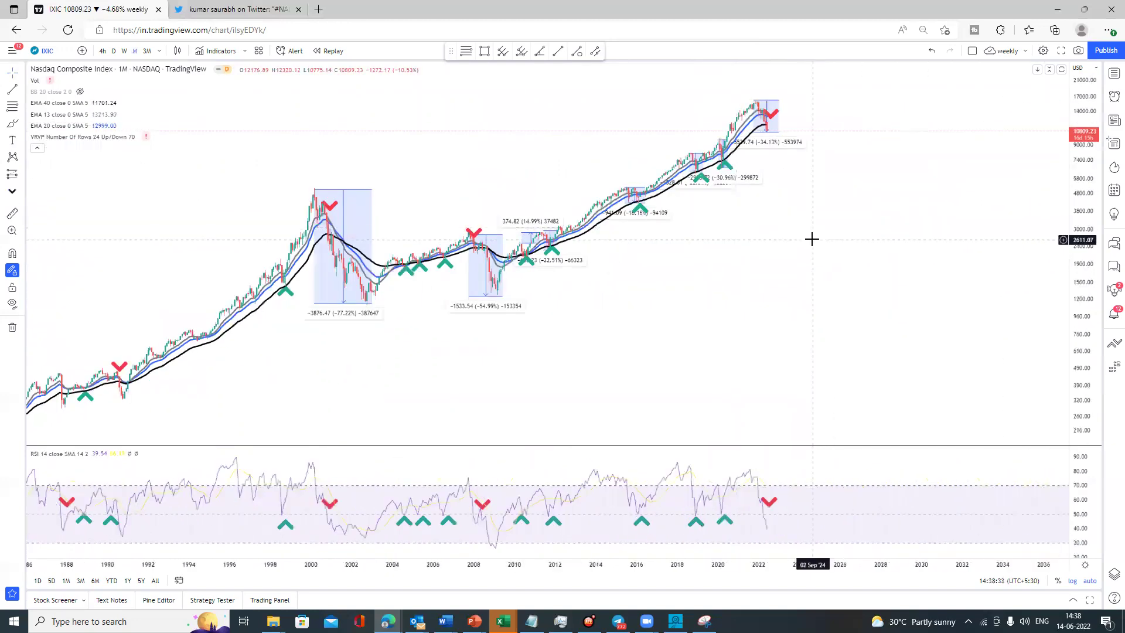
pyautogui.hscroll(-5, 657, 258)
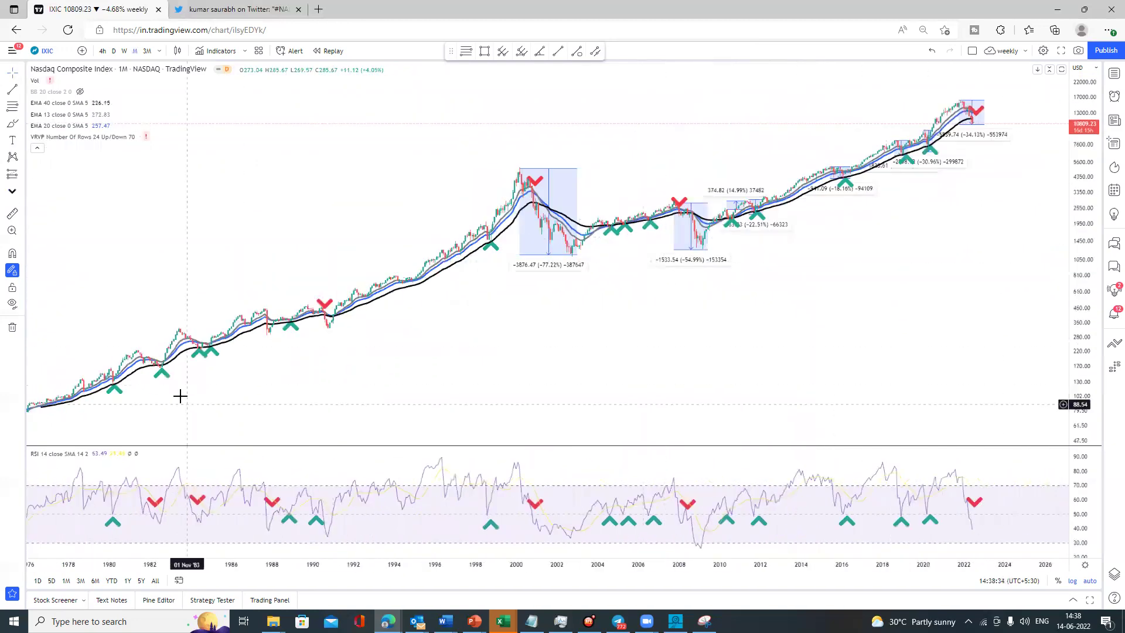
pyautogui.hscroll(-2, 242, 390)
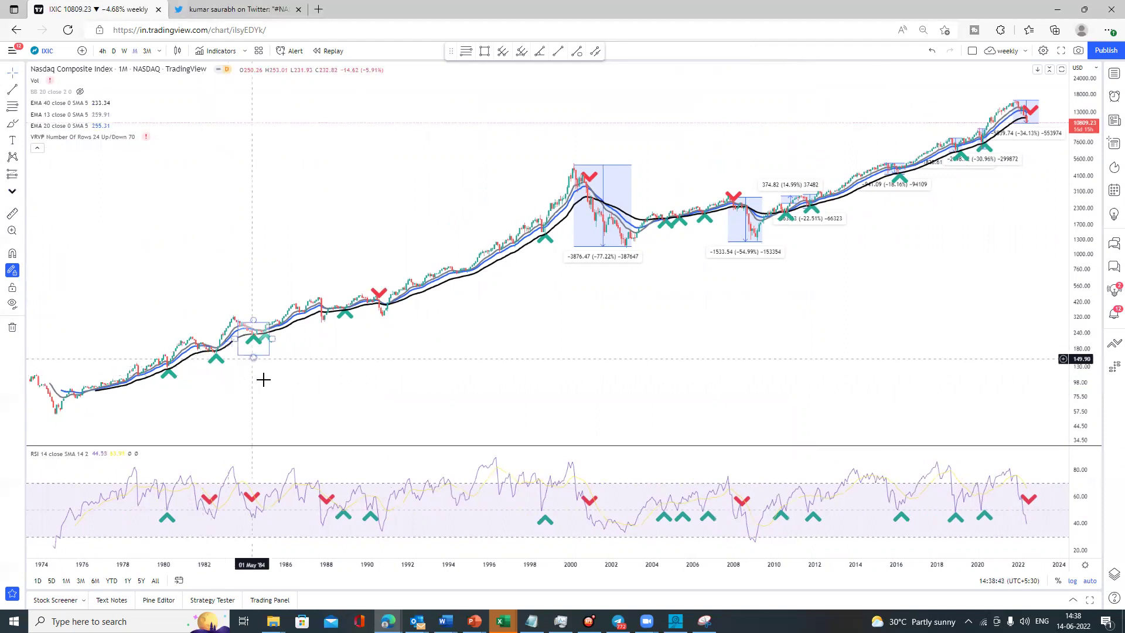
pyautogui.click(381, 298)
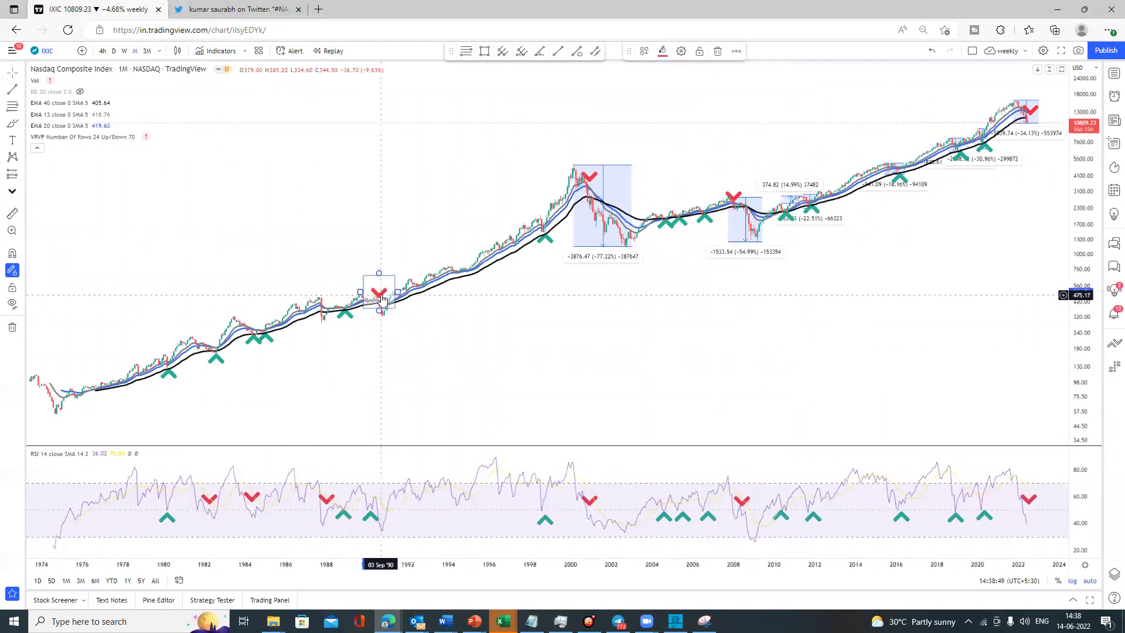
pyautogui.moveTo(392, 295)
pyautogui.mouseDown()
pyautogui.moveTo(326, 293)
pyautogui.moveTo(585, 188)
pyautogui.mouseUp()
pyautogui.click(1043, 110)
pyautogui.click(935, 194)
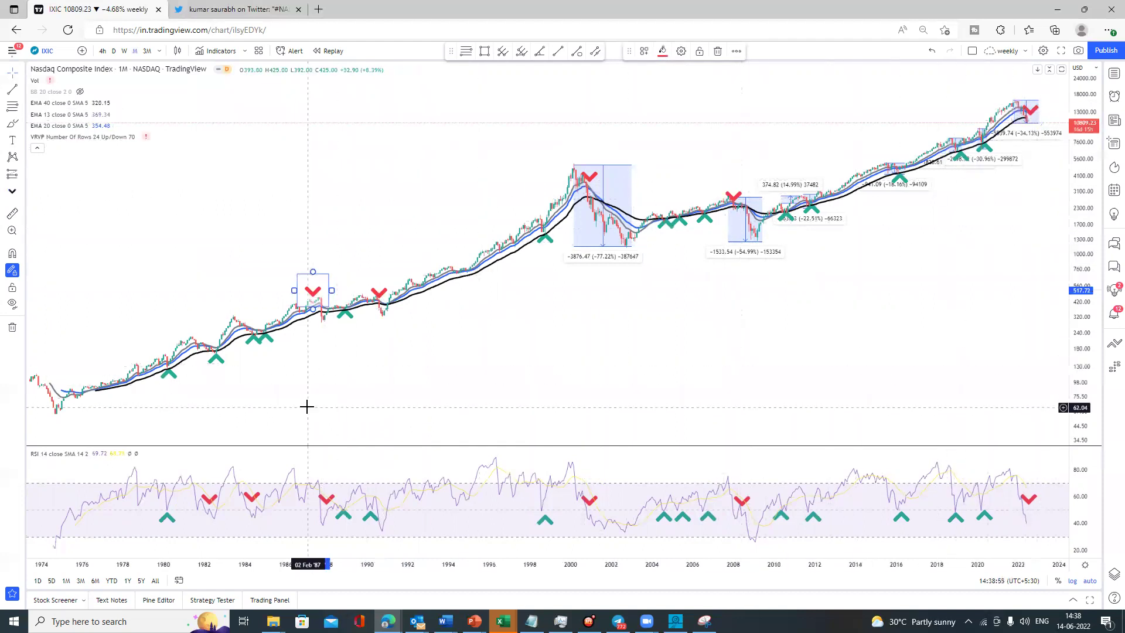
pyautogui.click(174, 376)
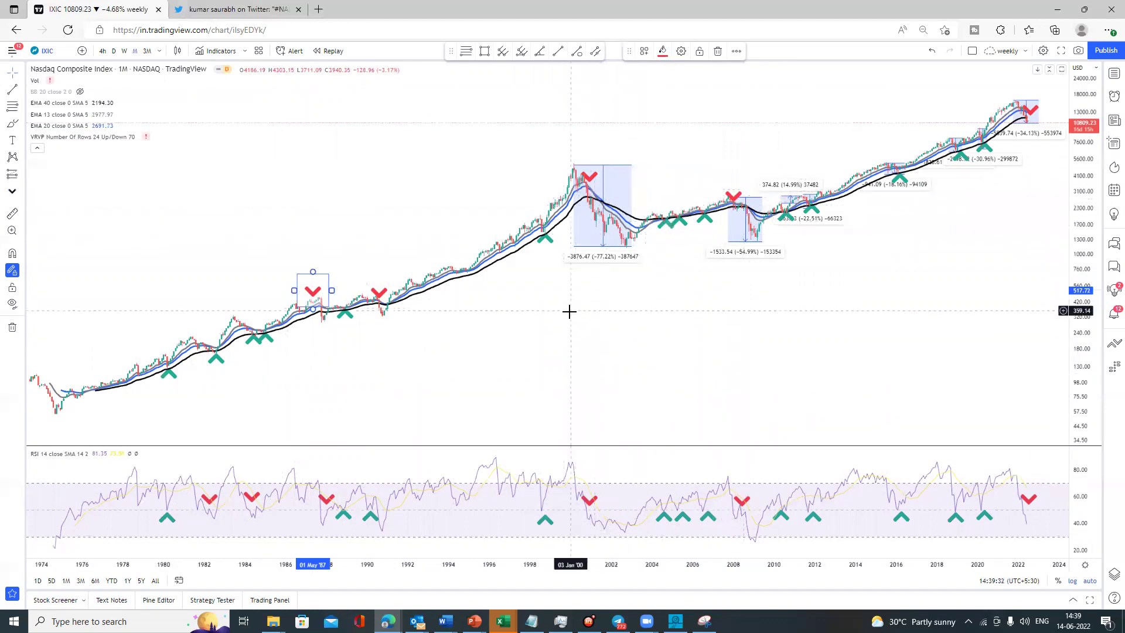
# Step: Zoom in horizontally until the time axis spans about 1996–2024
pyautogui.scroll(3, 561, 319)
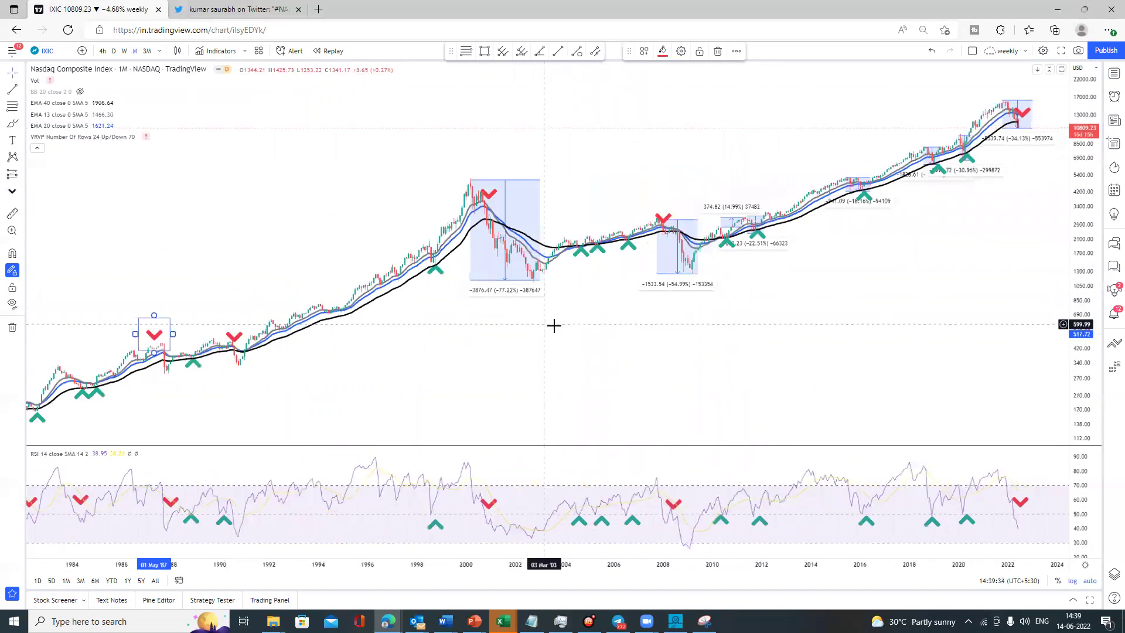
pyautogui.scroll(2, 811, 301)
pyautogui.scroll(2, 926, 262)
pyautogui.scroll(2, 983, 117)
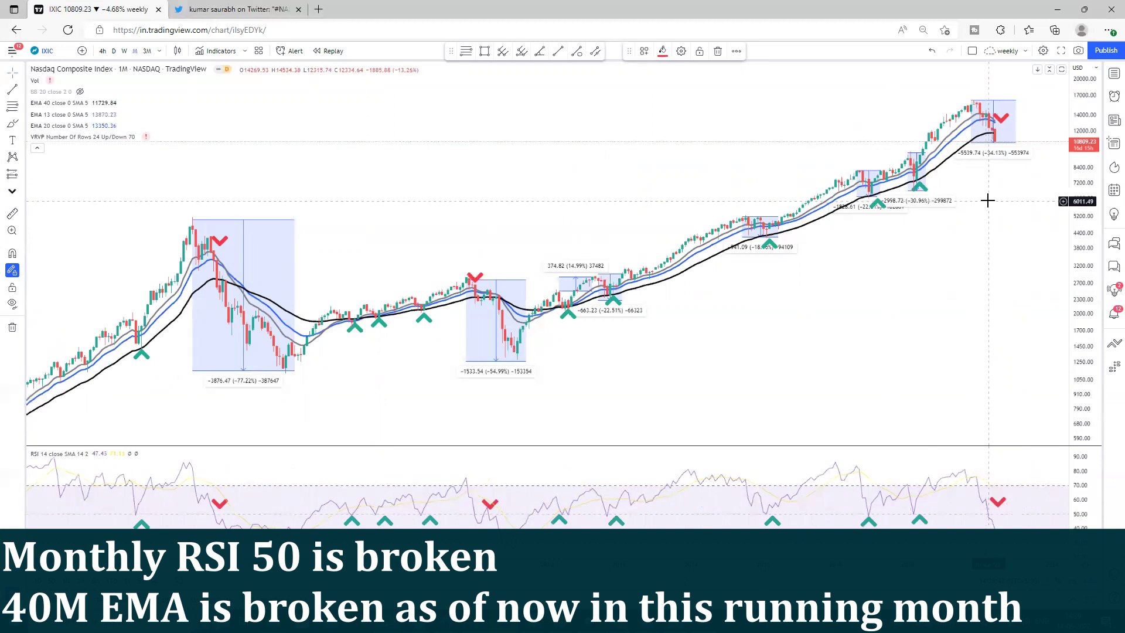
# Step: Zoom out to review the chart from the 1980s, checking the 2022 drawdown box and the 1987 and 1990 red arrows
pyautogui.click(1006, 142)
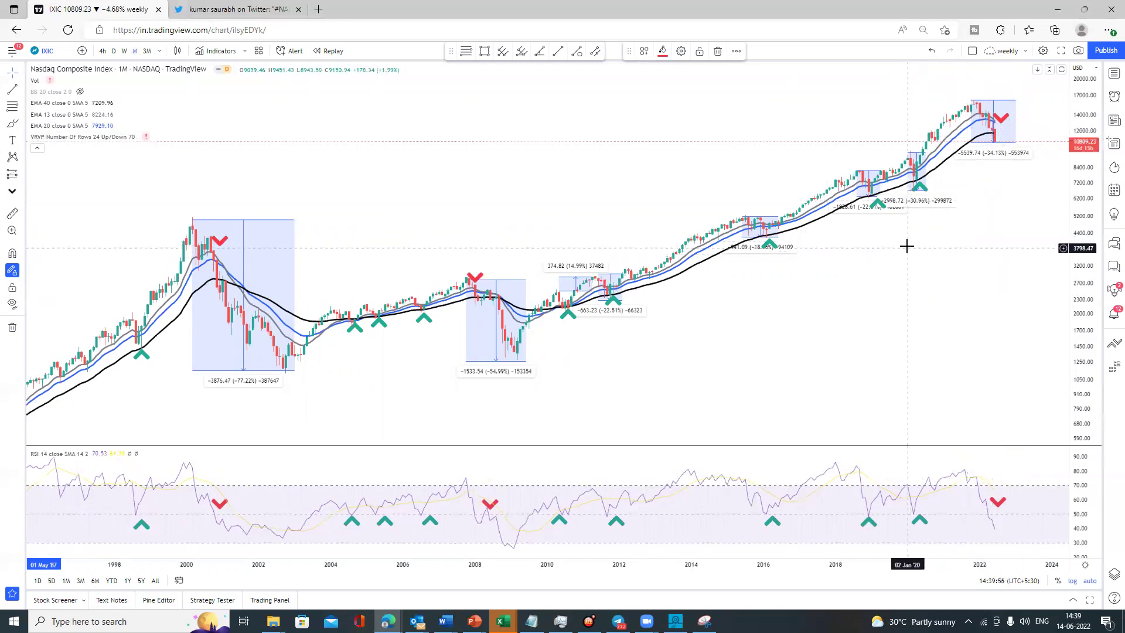
pyautogui.scroll(-5, 897, 245)
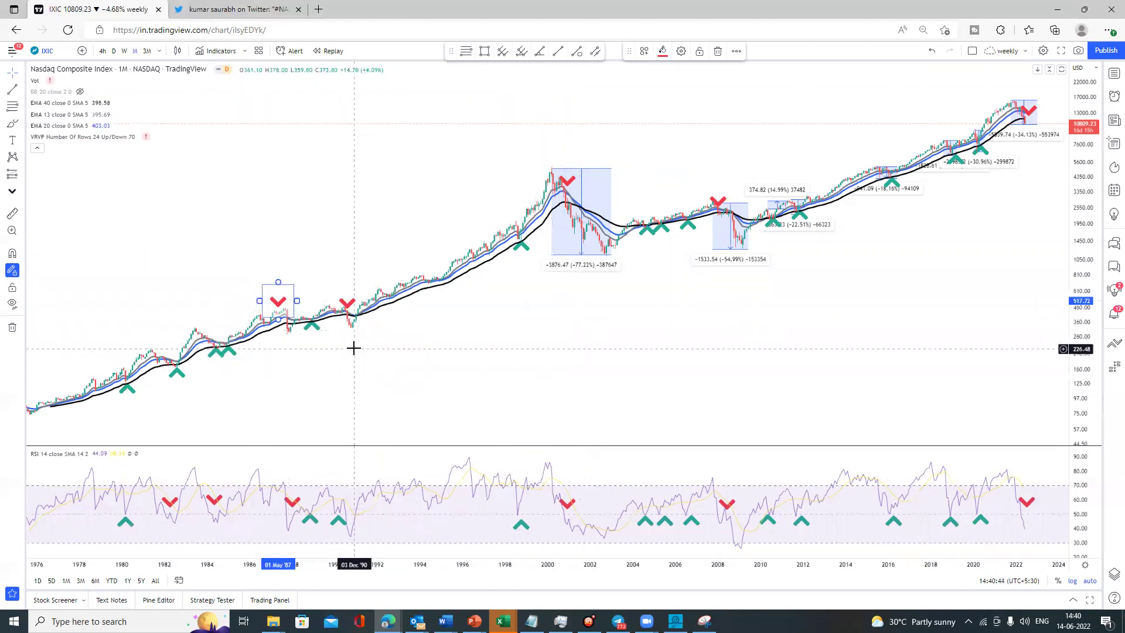
pyautogui.click(347, 302)
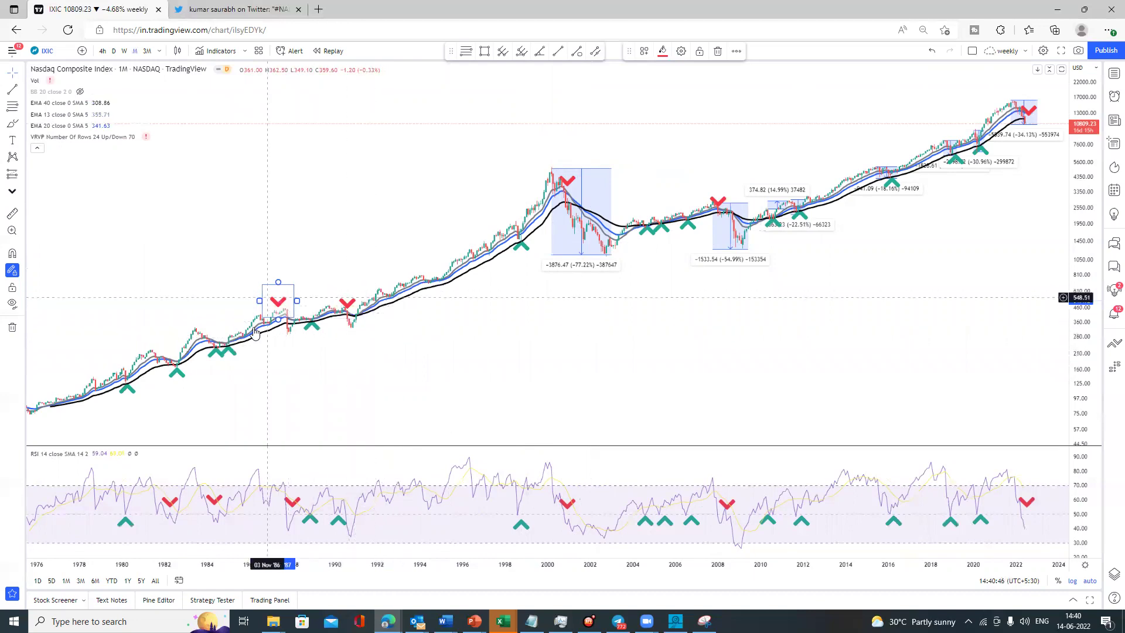
pyautogui.click(278, 301)
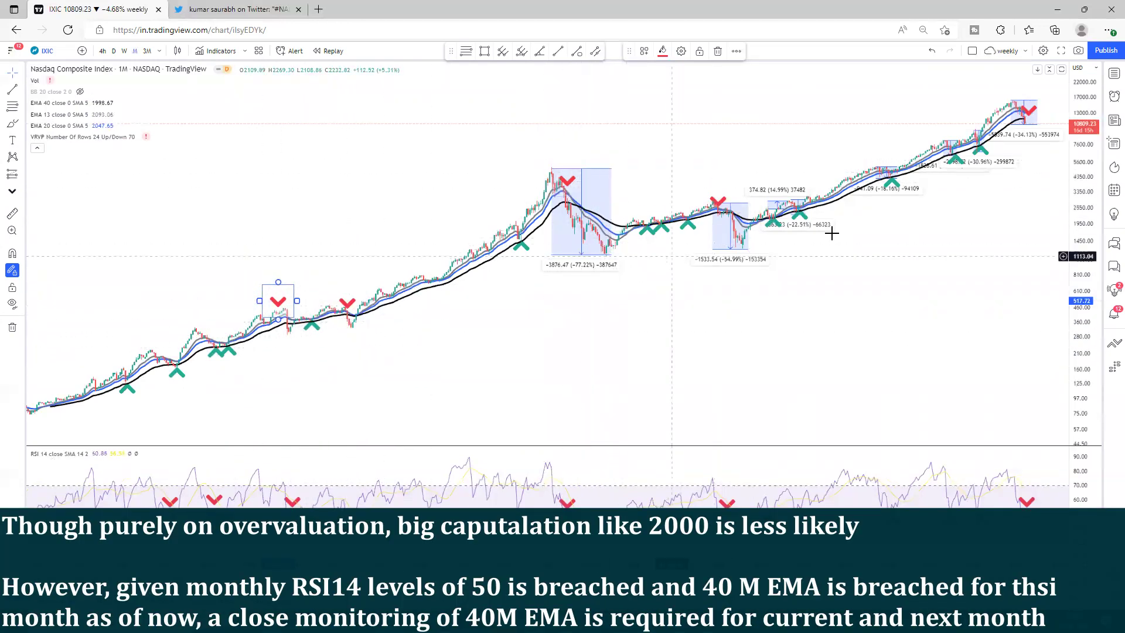
pyautogui.scroll(2, 955, 170)
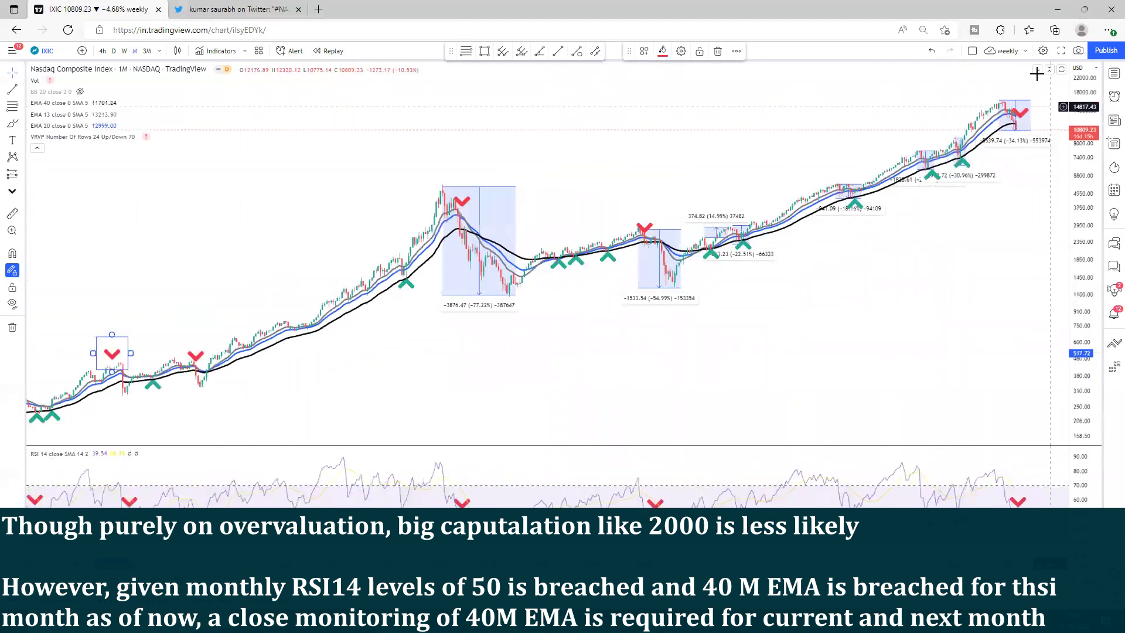